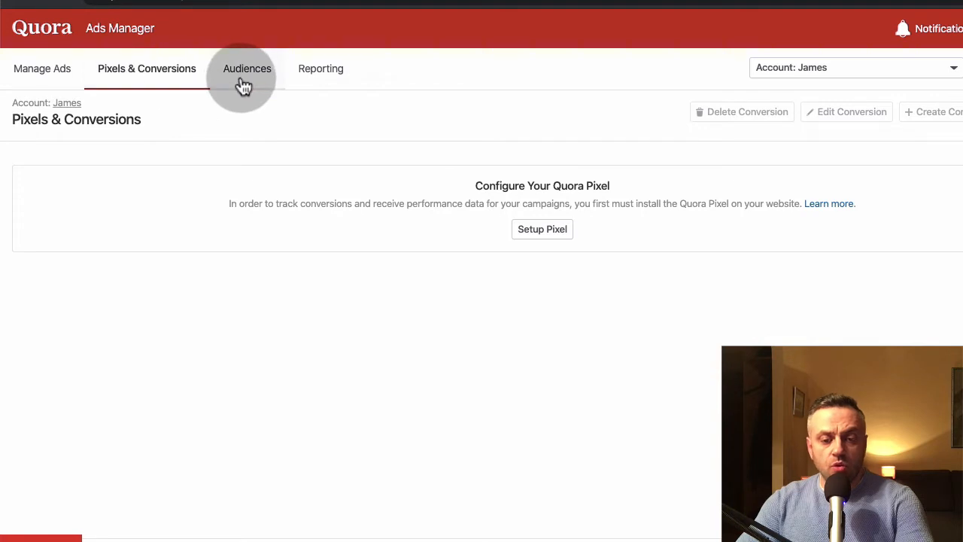
- Delete the existing campaign C1 from the list of all campaigns and confirm the deletion
left_click(43, 85)
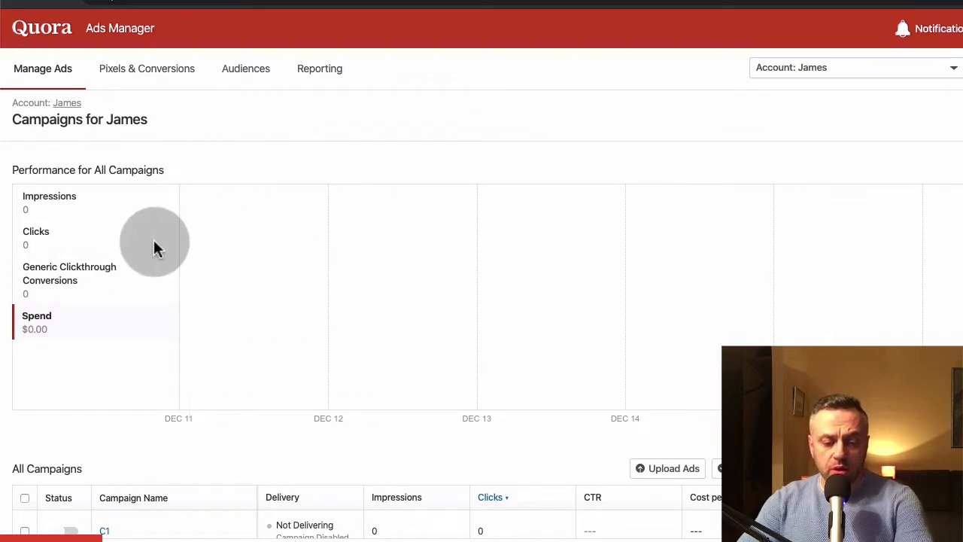
scroll(154, 242, "down", 1)
scroll(154, 240, "down", 2)
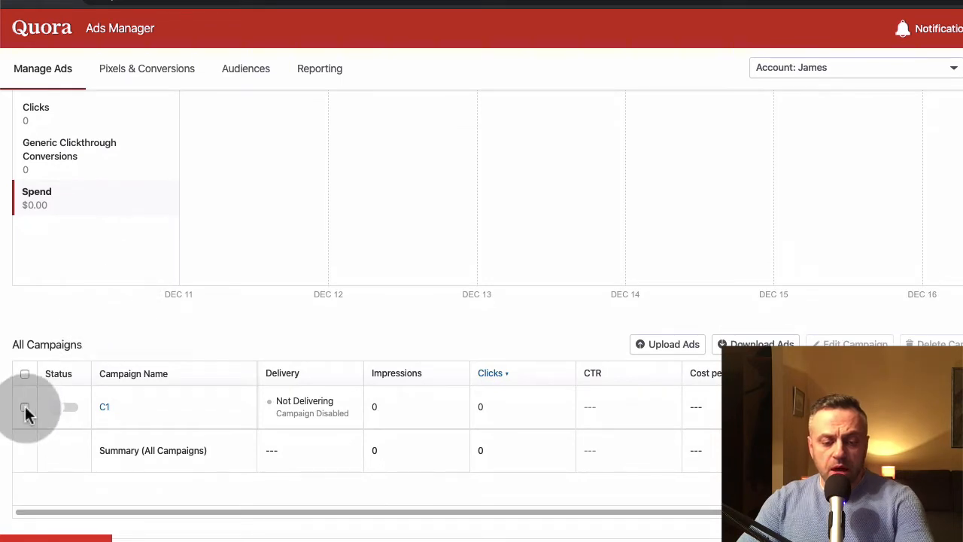
left_click(25, 407)
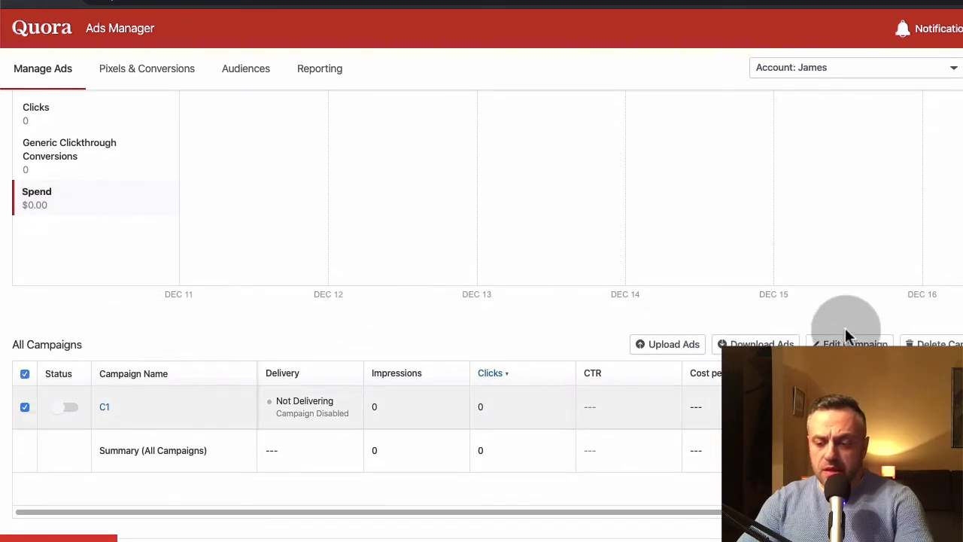
left_click(935, 344)
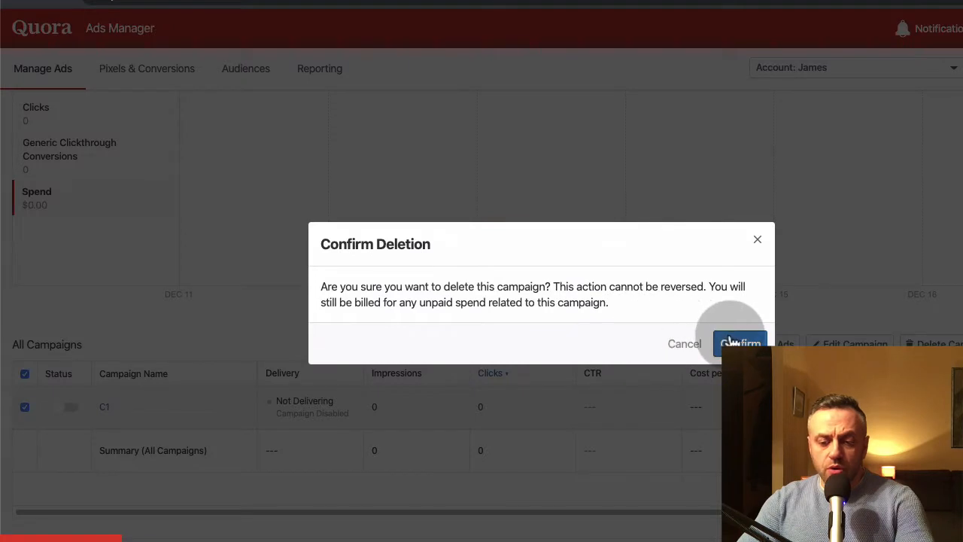
left_click(731, 342)
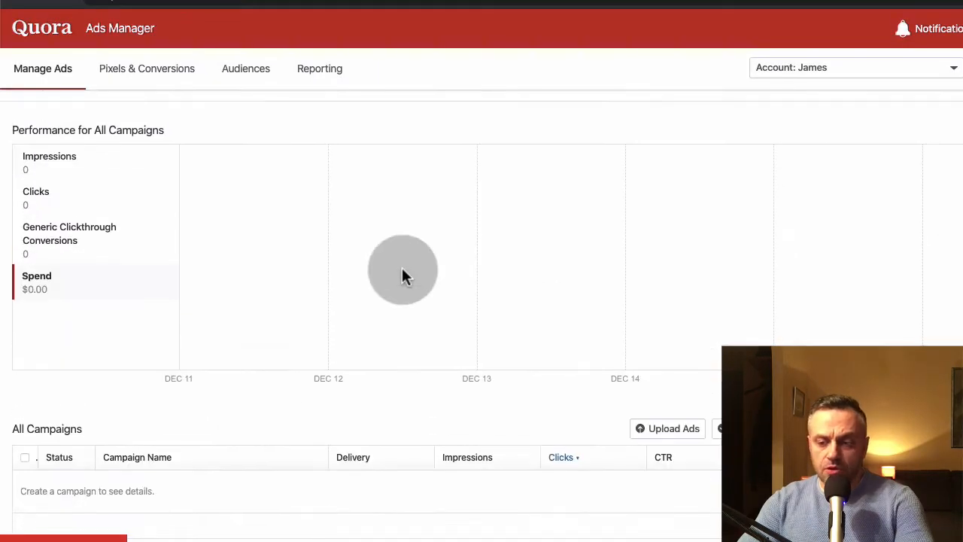
- Start a new campaign and name it C1
scroll(402, 267, "up", 1)
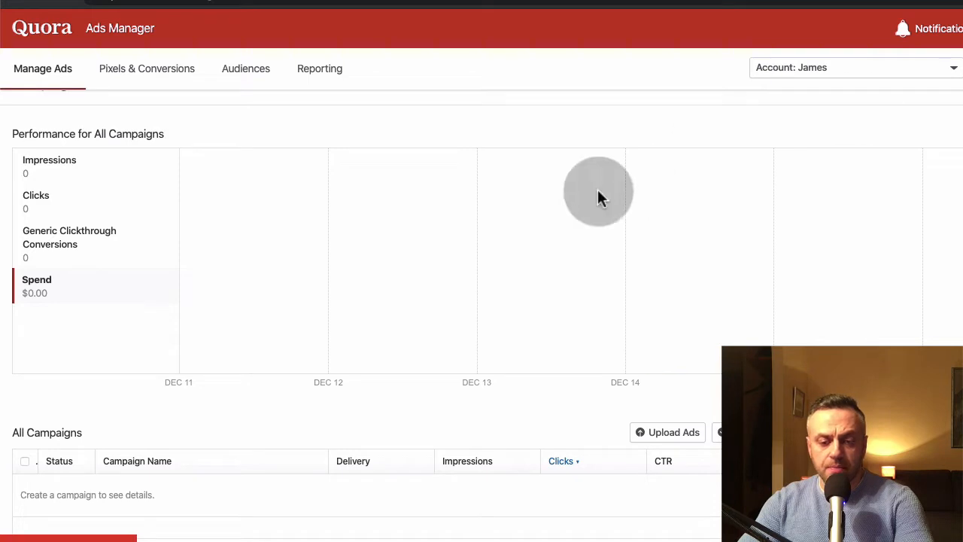
left_click(196, 193)
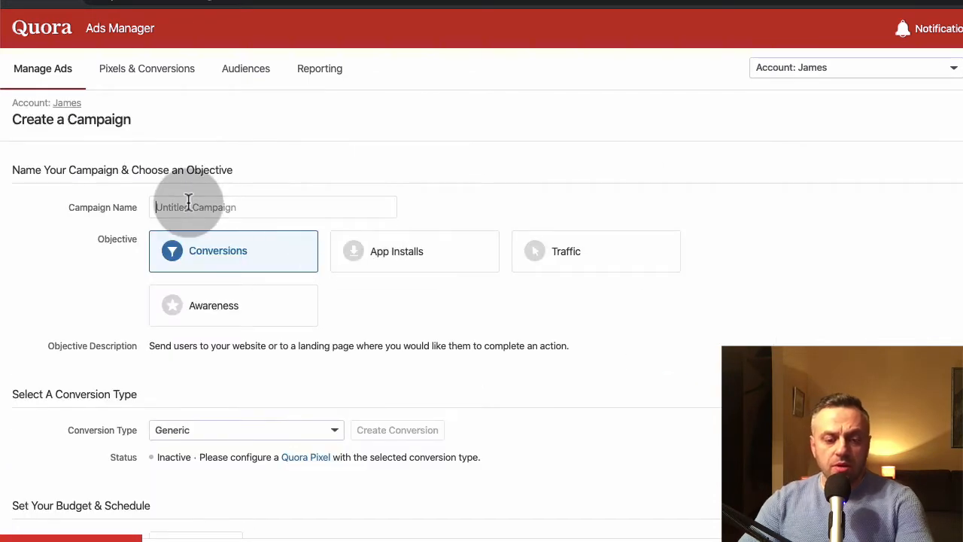
type("C1")
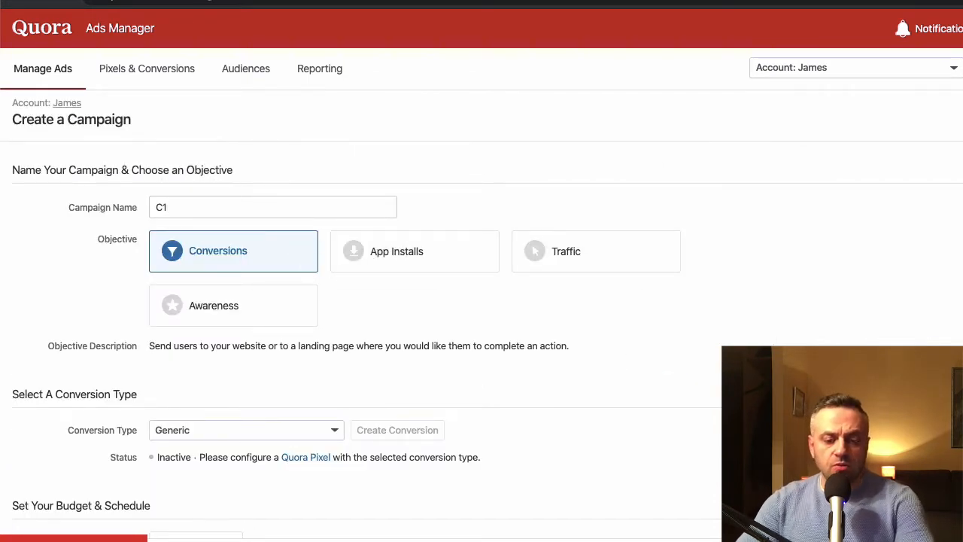
left_click(296, 171)
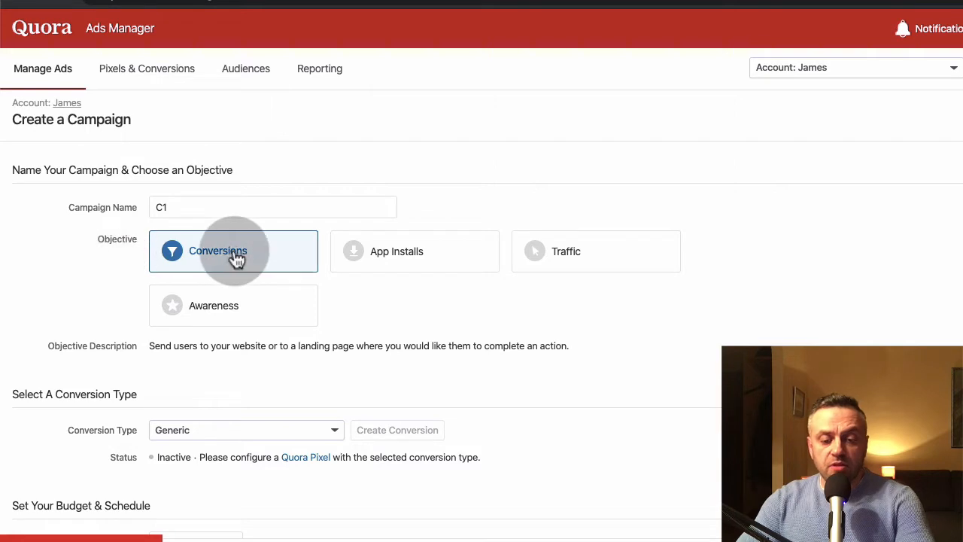
- Compare the App Installs and Awareness objectives, and set the campaign objective to Traffic
left_click(406, 262)
left_click(571, 258)
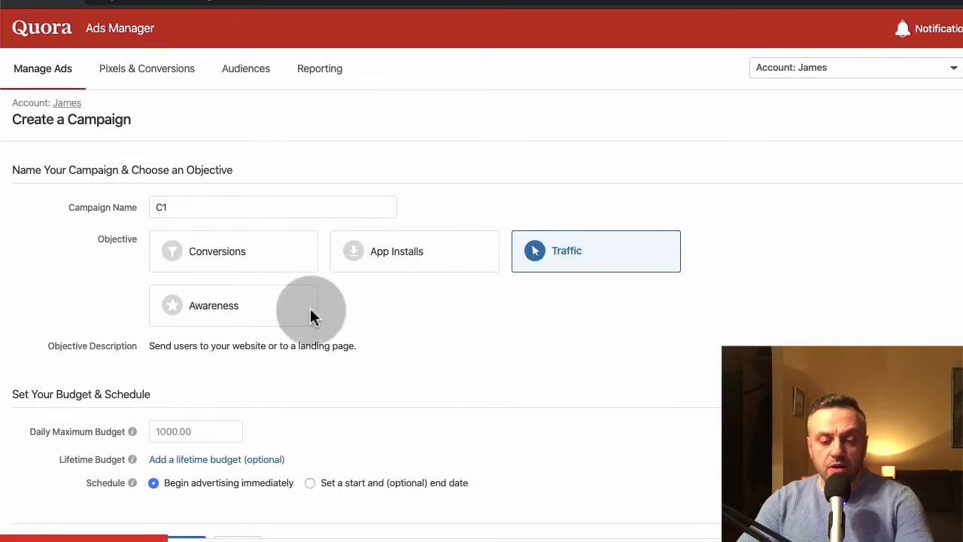
left_click(309, 316)
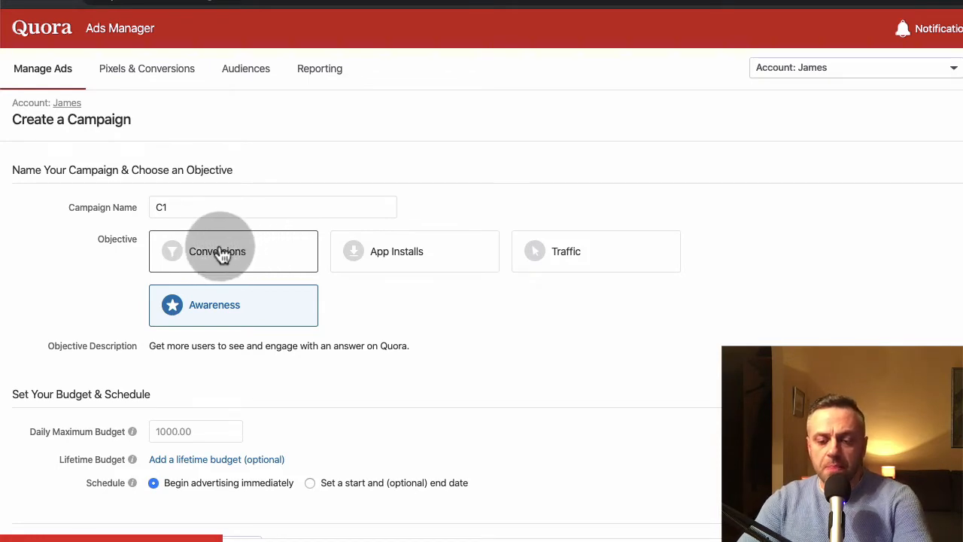
left_click(565, 266)
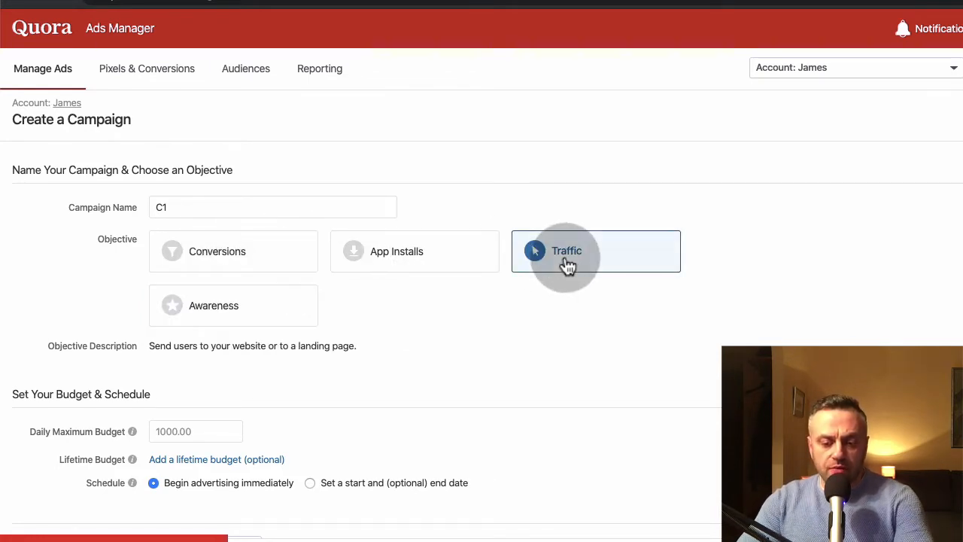
- Set the campaign's daily maximum budget to $100.00
scroll(359, 332, "down", 1)
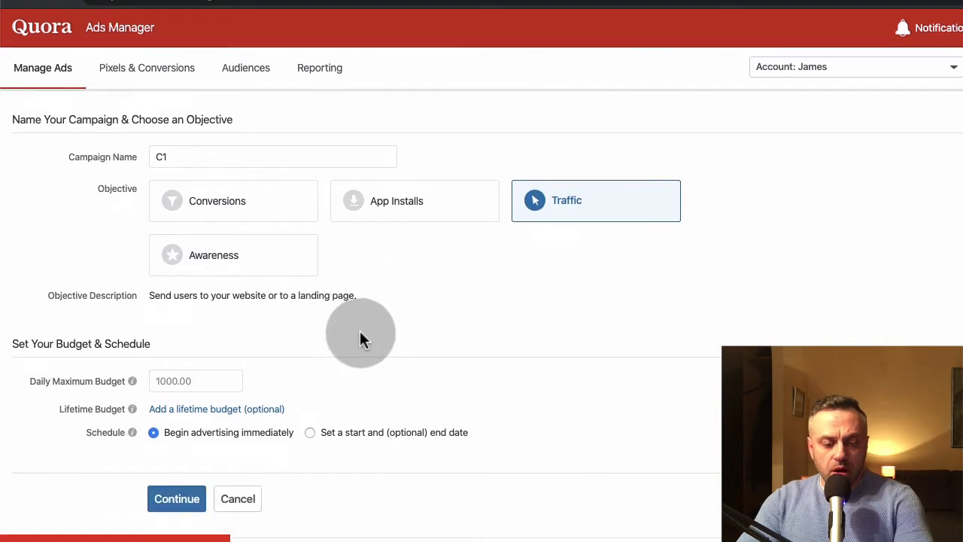
left_click(195, 381)
type("100")
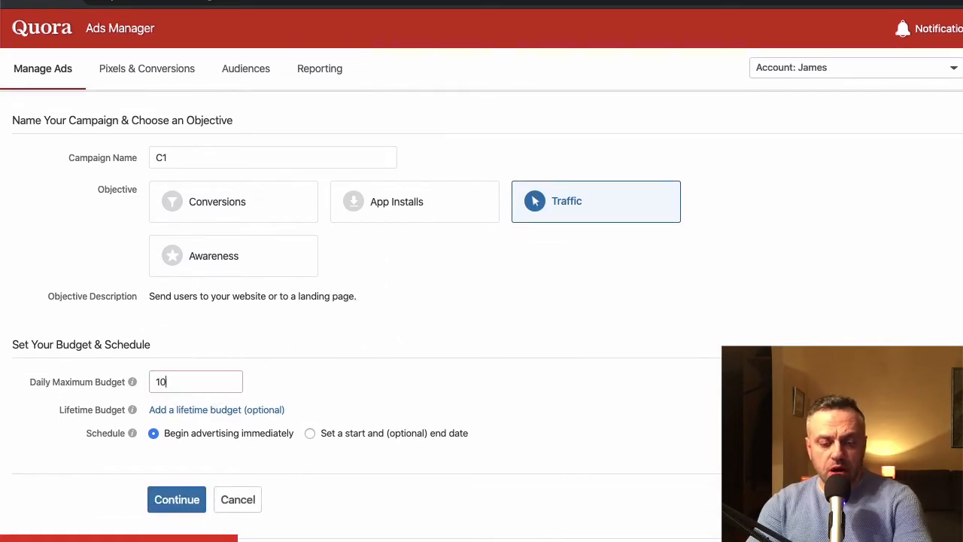
left_click(335, 369)
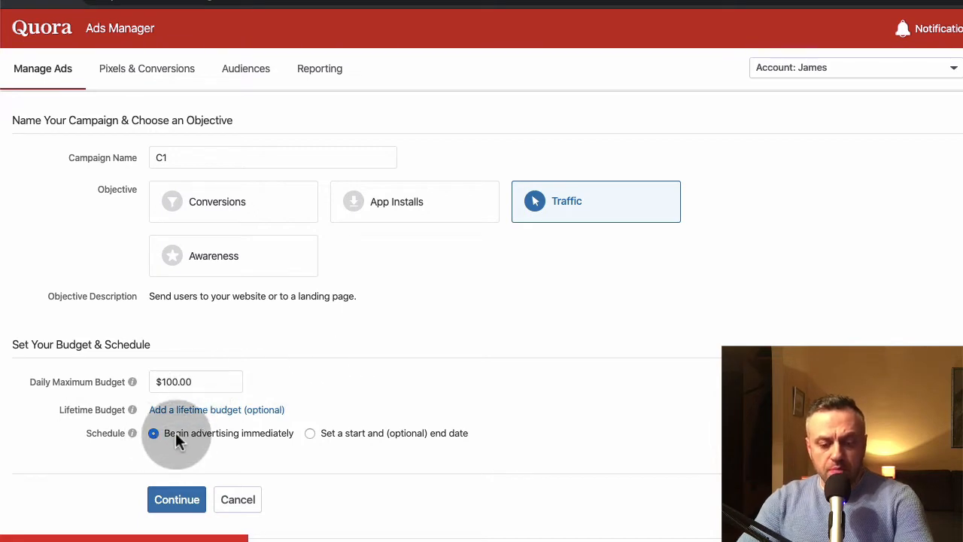
- Schedule the campaign with a start date of 12/18/2019, leaving the optional end date empty
left_click(310, 435)
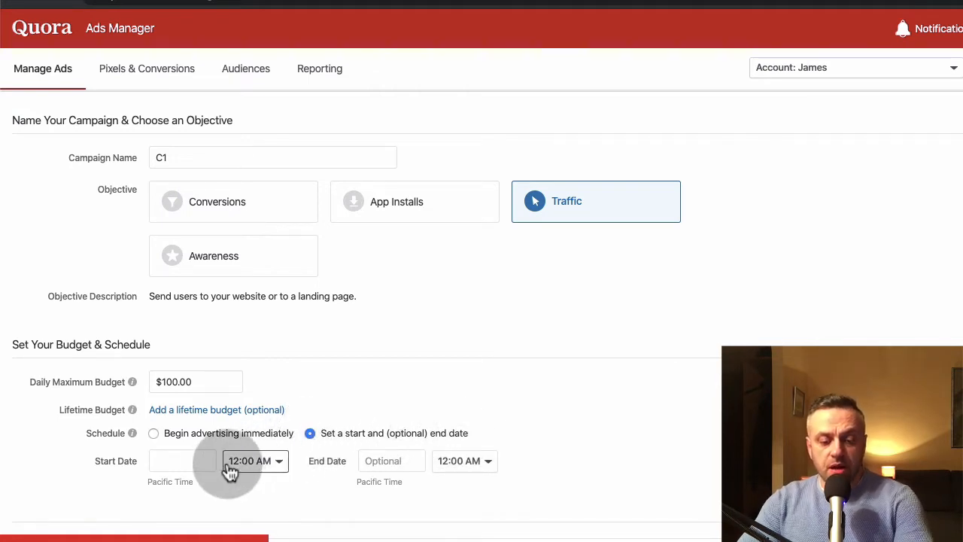
left_click(180, 462)
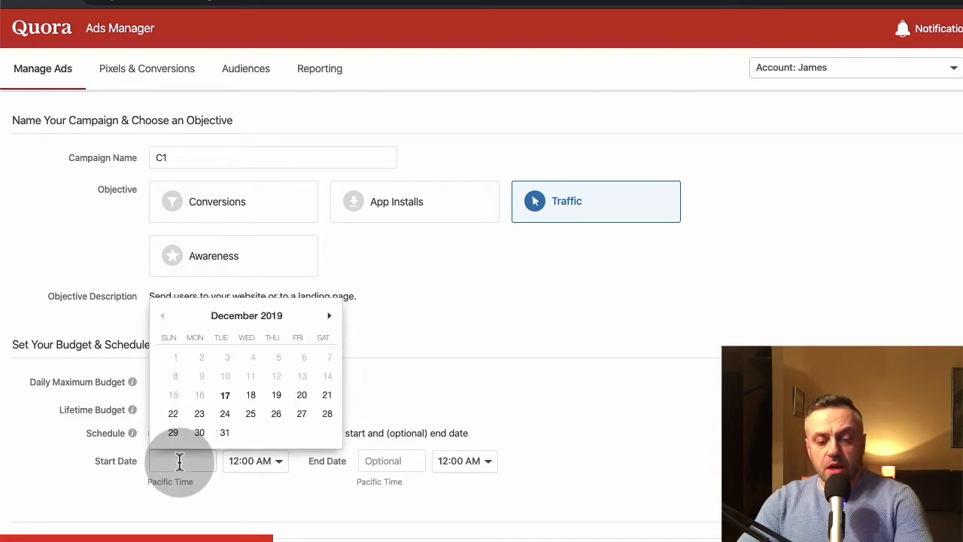
left_click(227, 399)
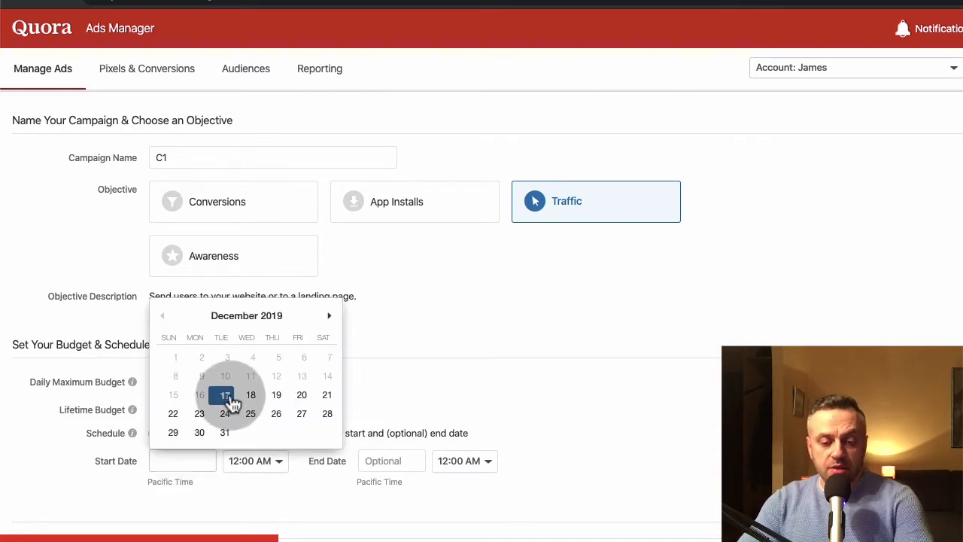
left_click(250, 396)
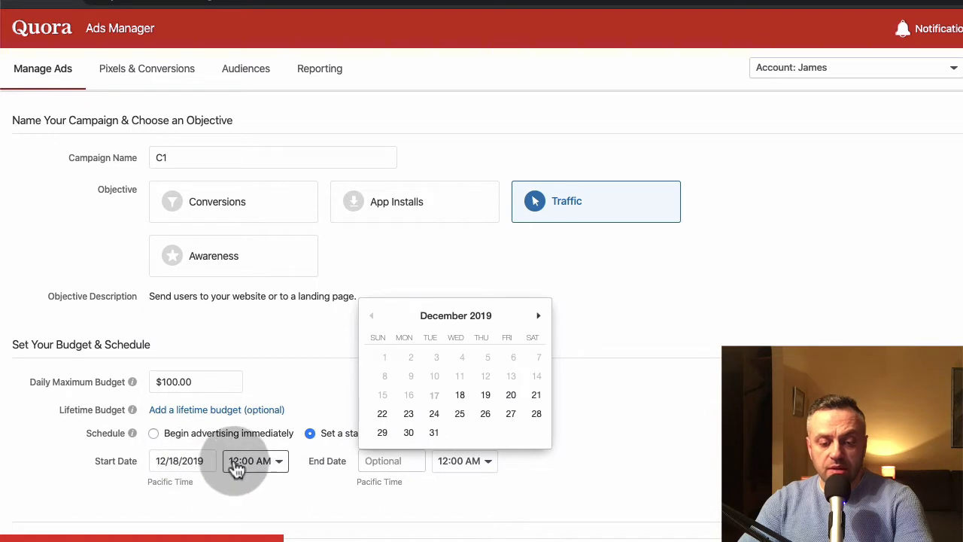
left_click(604, 312)
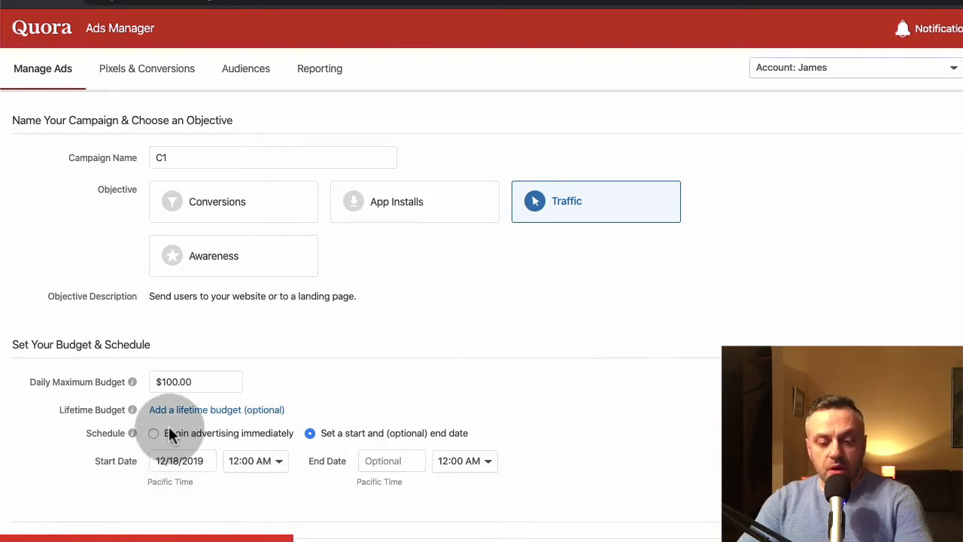
- Continue to the ad set creation and name the ad set ADS1
scroll(304, 388, "down", 1)
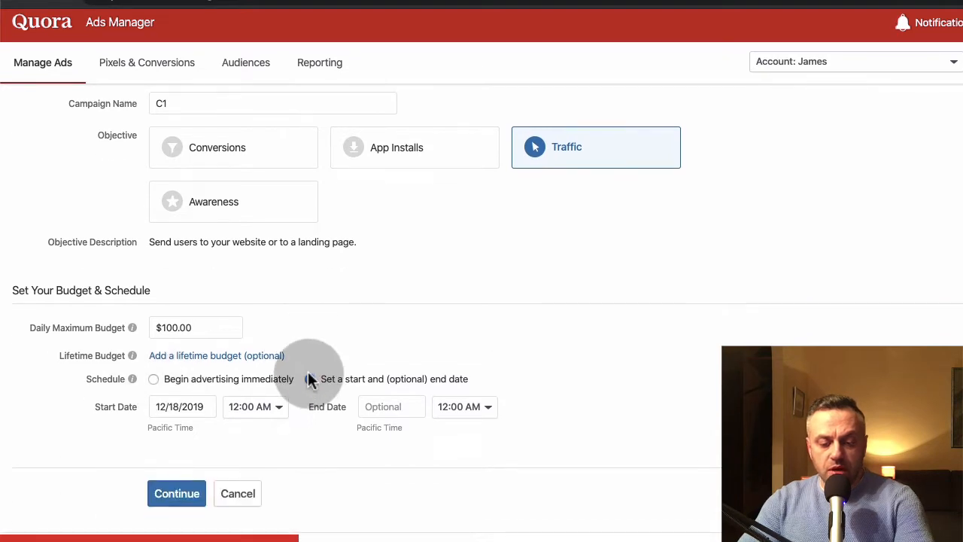
left_click(177, 495)
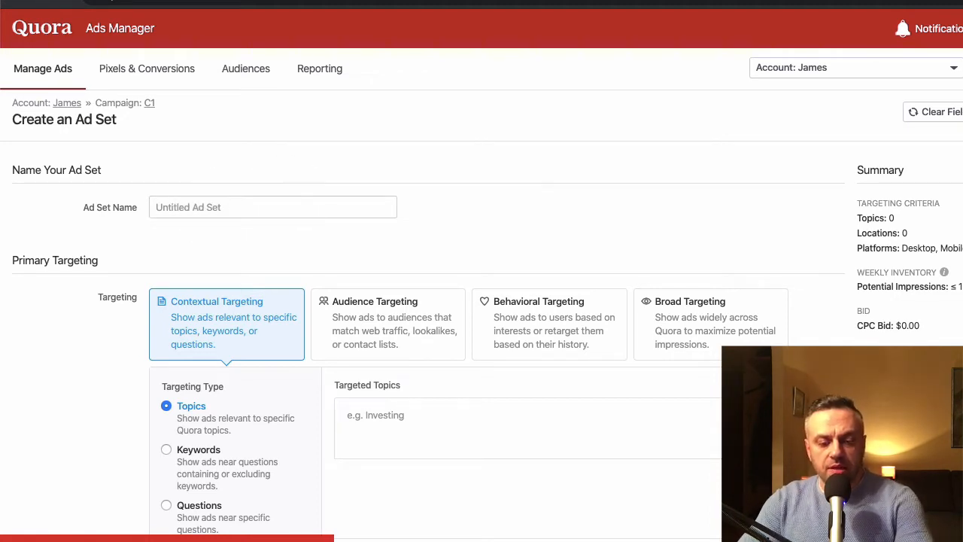
type("ADS1")
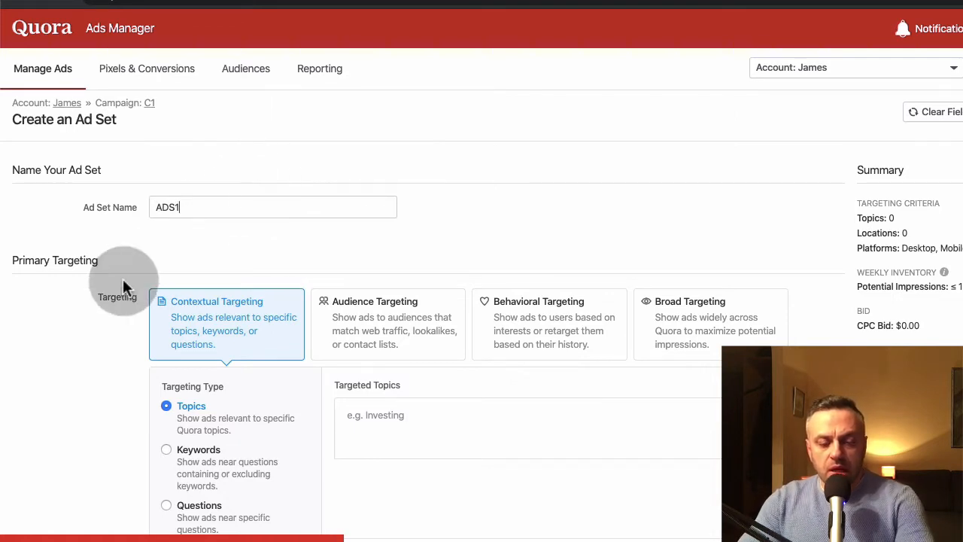
left_click(91, 369)
- Add Business as a targeted topic under contextual targeting and check the potential weekly impressions in the summary
scroll(91, 369, "down", 1)
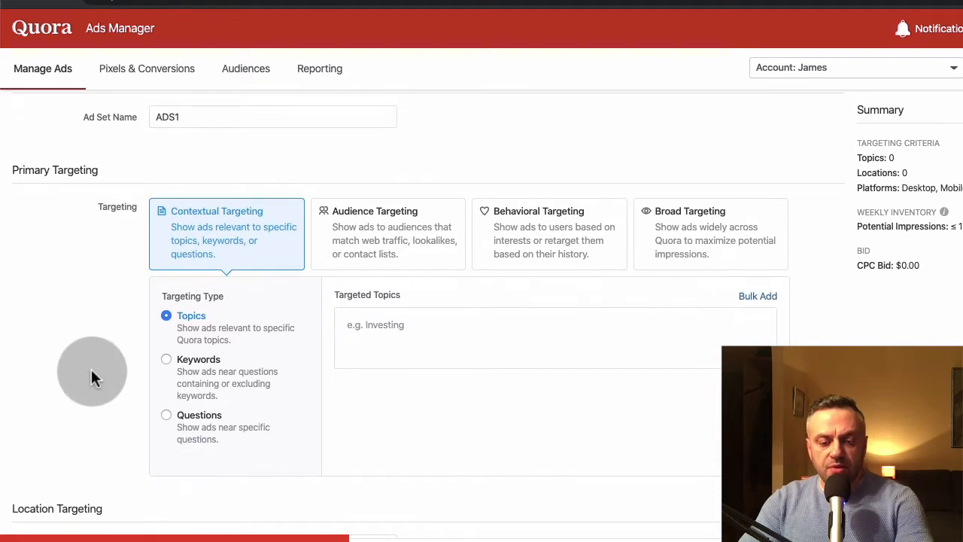
mouse_move(215, 219)
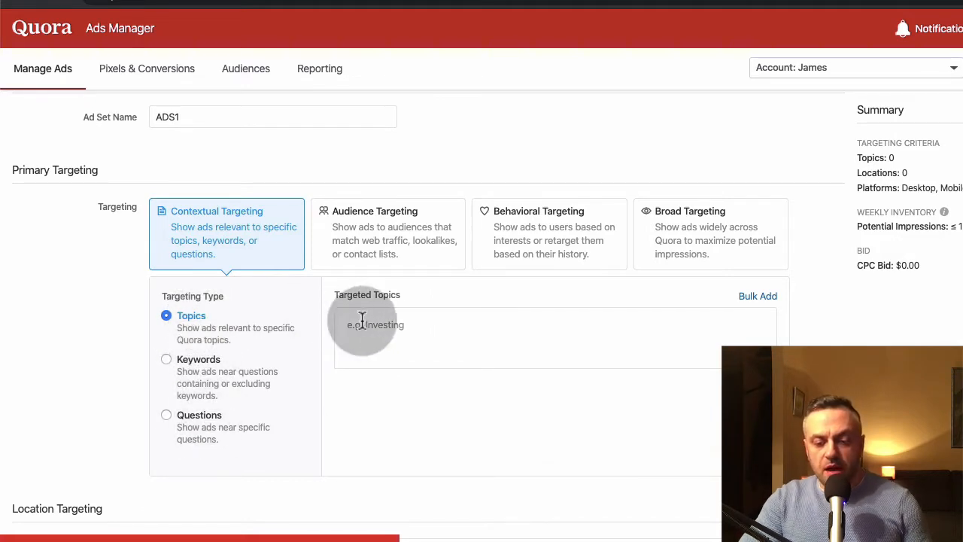
left_click(411, 324)
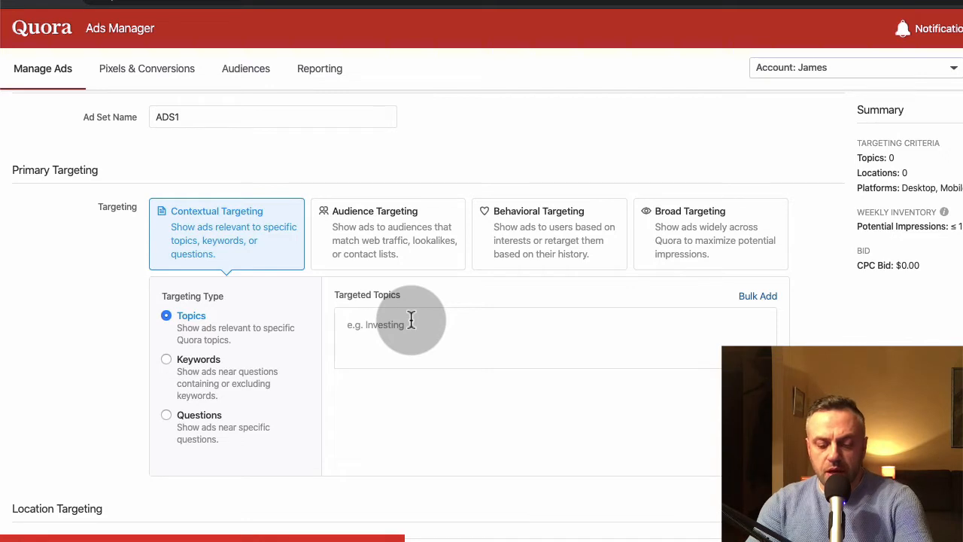
type("business")
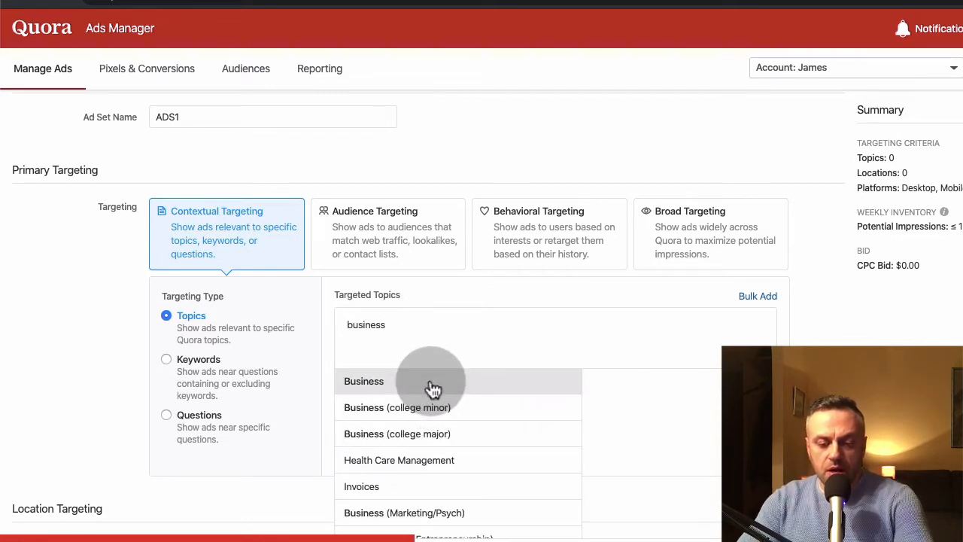
left_click(434, 384)
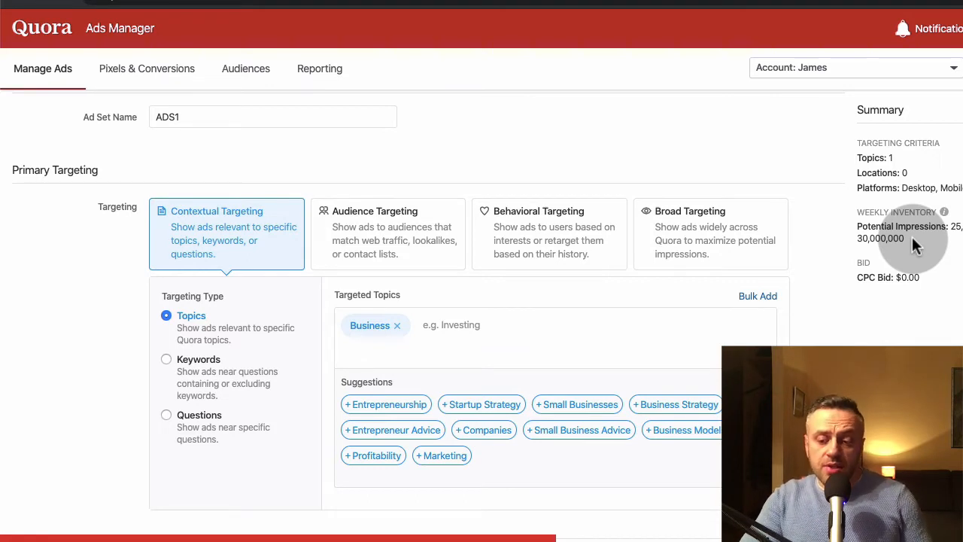
left_click_drag(912, 236, 858, 230)
left_click(858, 229)
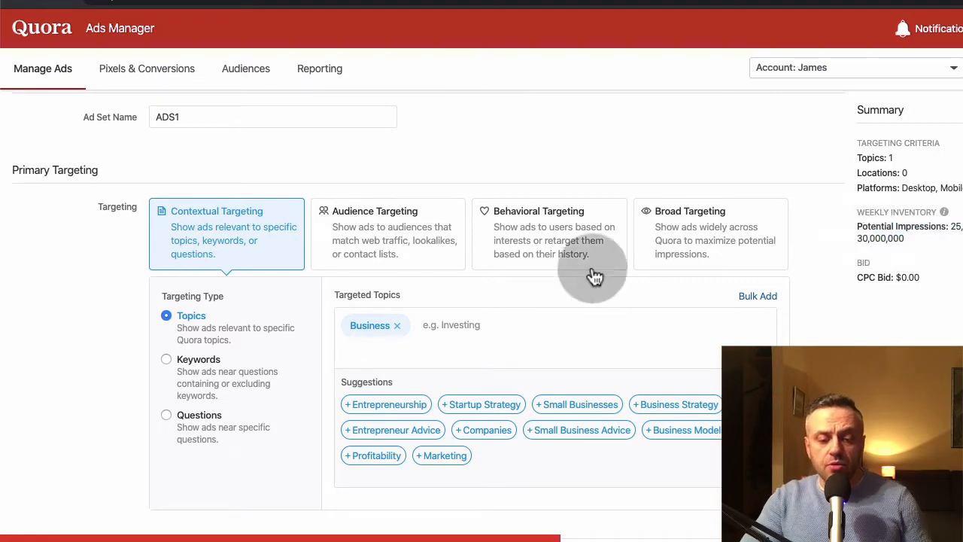
left_click(168, 361)
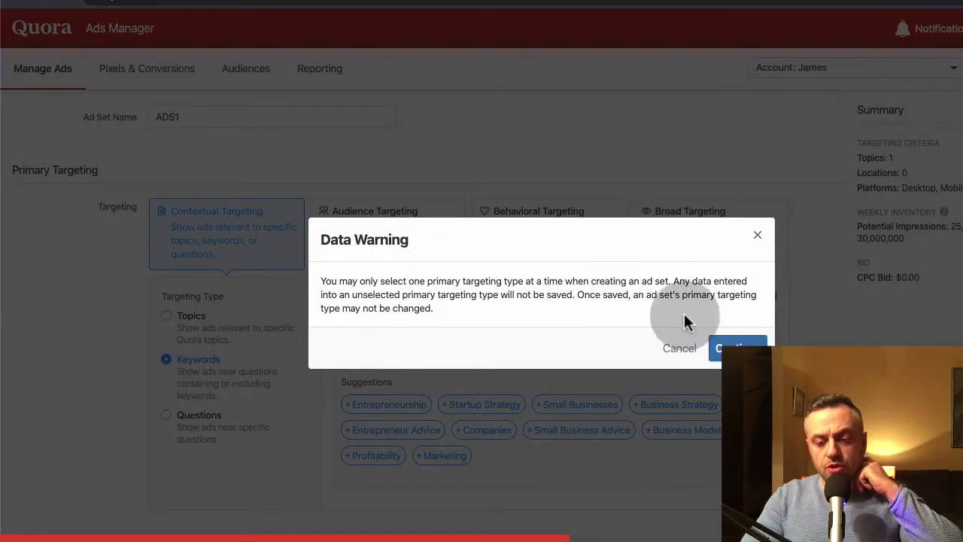
left_click(758, 237)
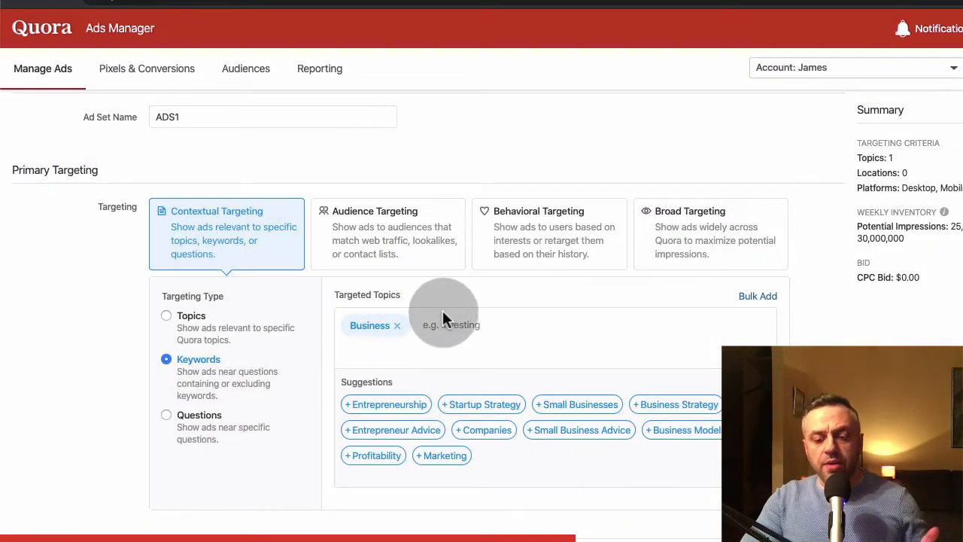
left_click(183, 322)
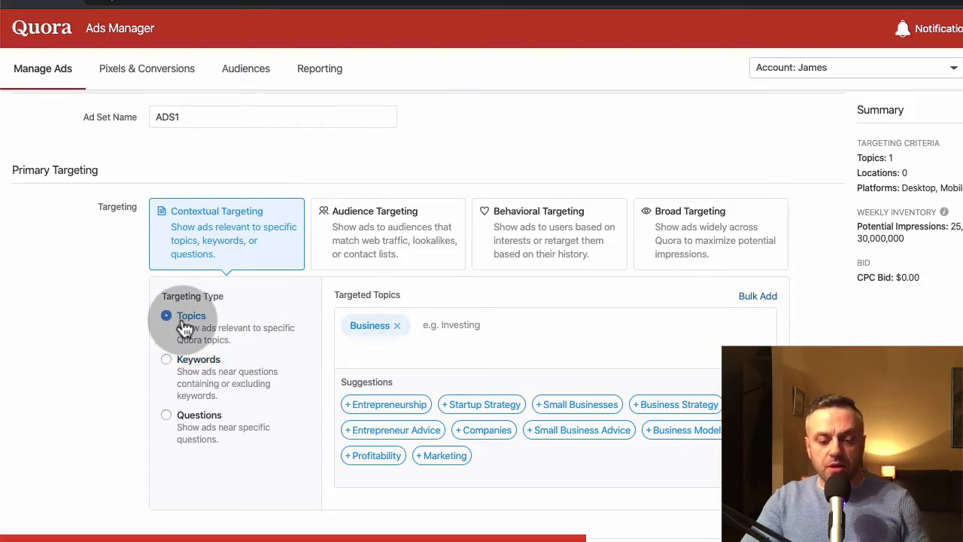
- Select Keywords as the contextual targeting type, dismiss the data warning, and remove the Business topic
left_click(204, 361)
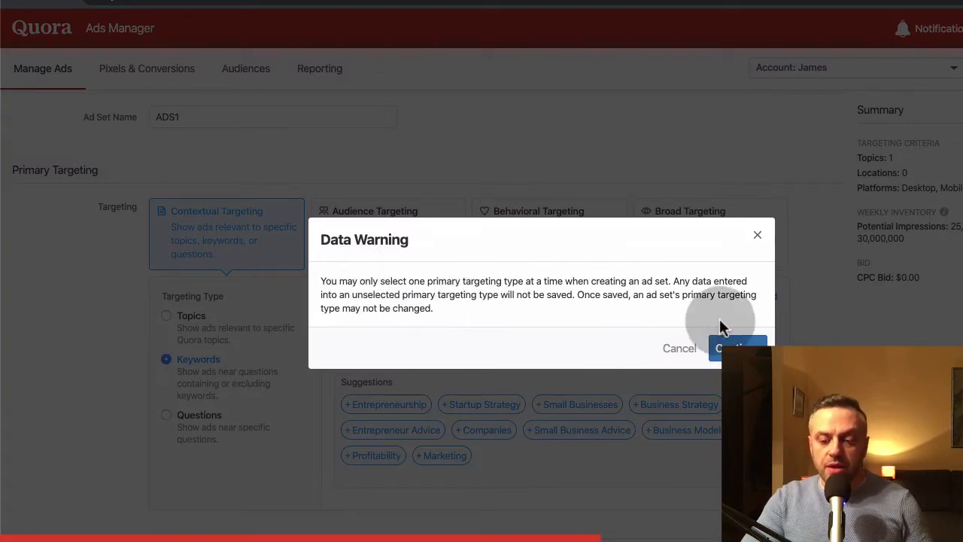
left_click(758, 236)
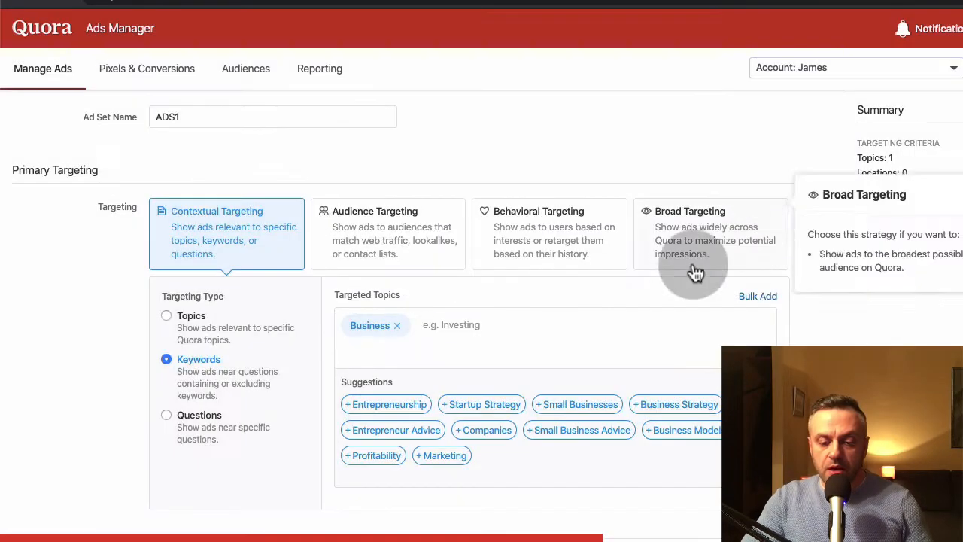
left_click(397, 325)
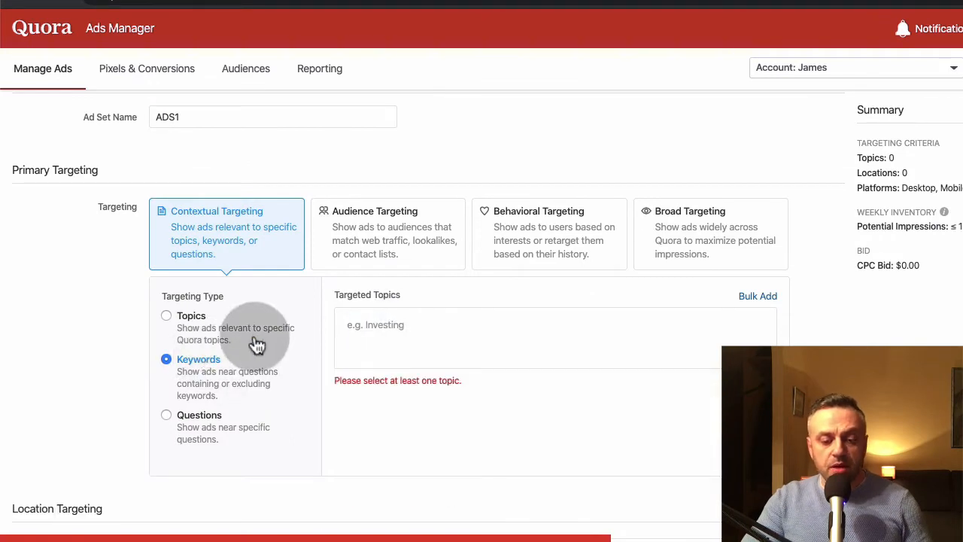
- Choose Keywords as the contextual targeting type and enter investing as a broad-match keyword
left_click(190, 322)
left_click(189, 361)
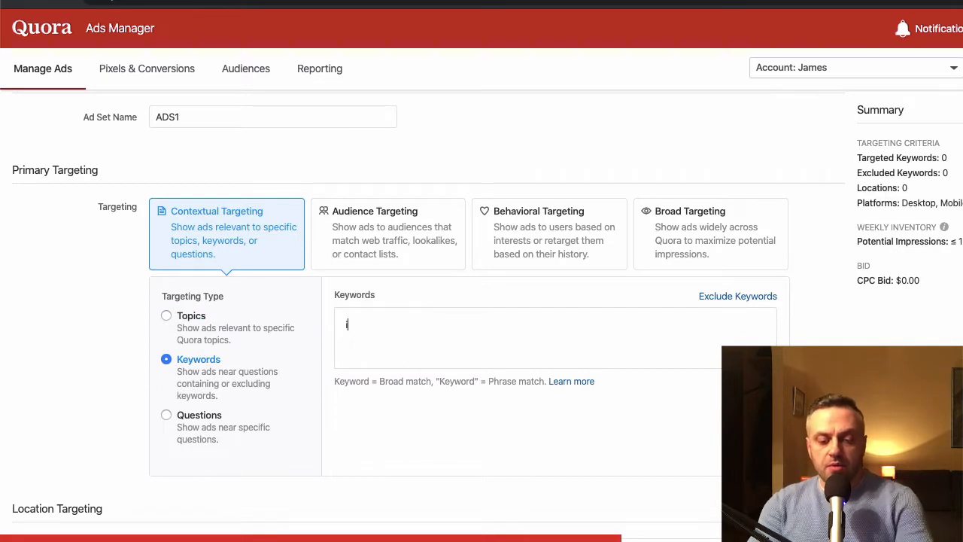
type("investing,")
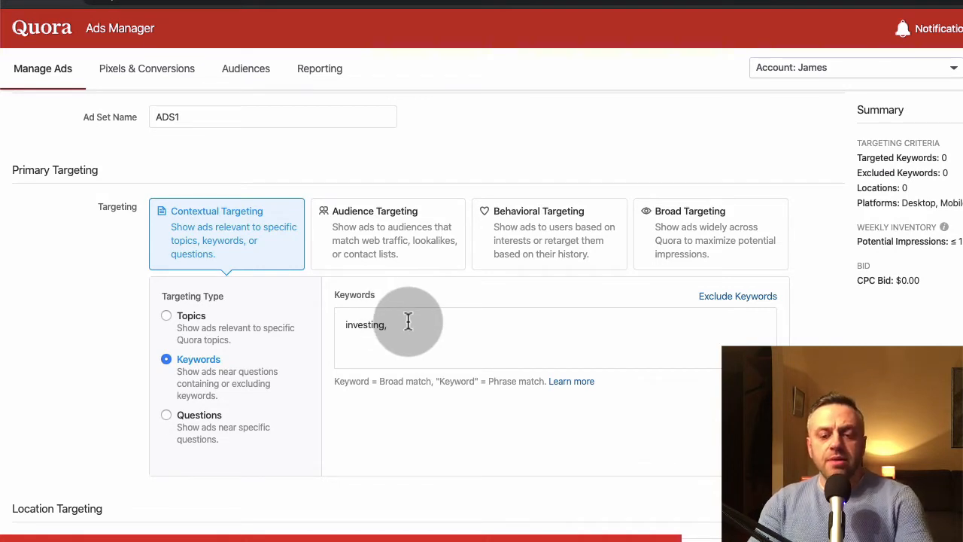
- Replace the investing keyword with the phrase-match keyword "small business"
key("super+BackSpace")
type("\"")
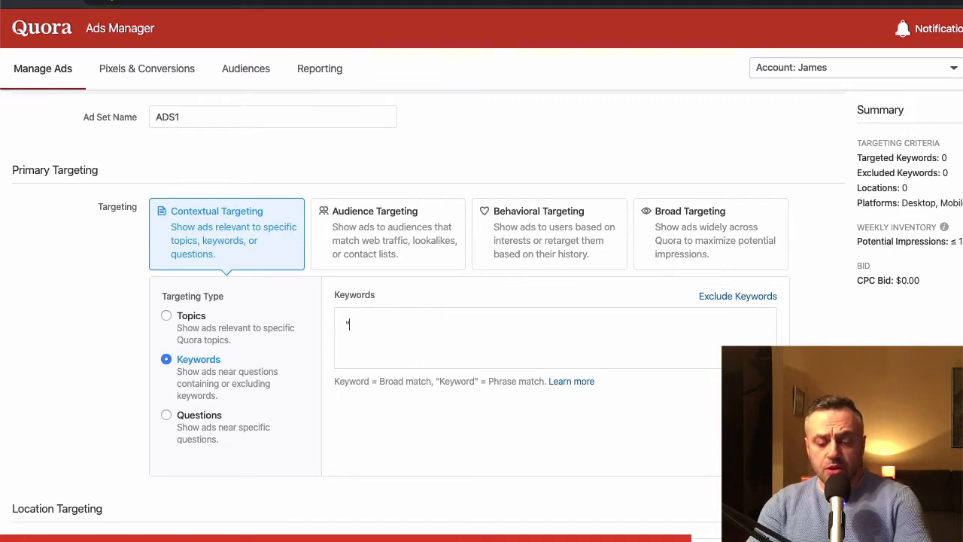
type("small ")
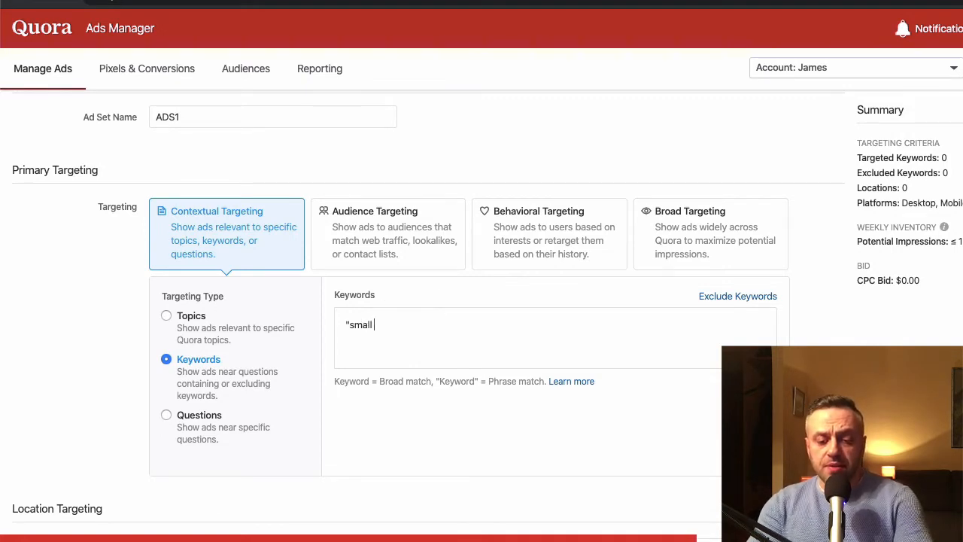
type("business\"")
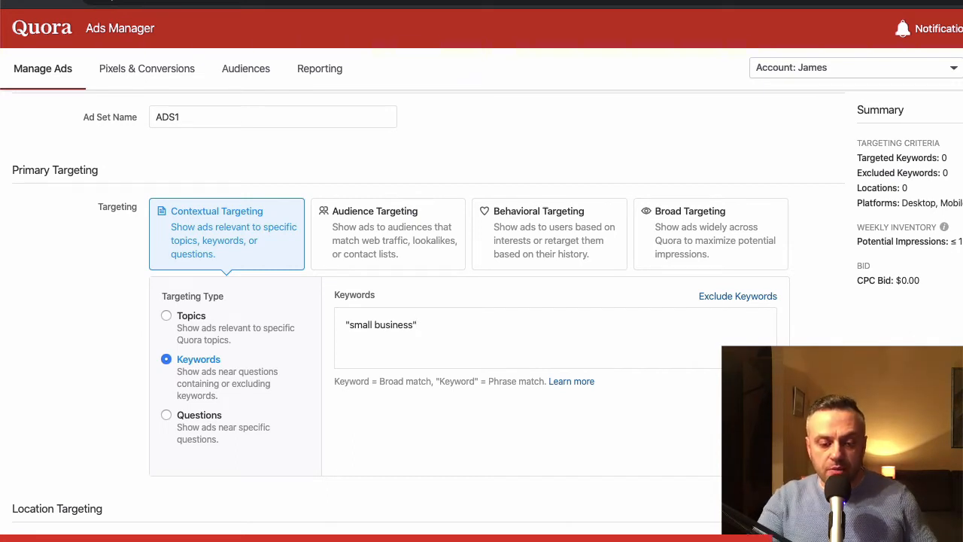
- Dismiss the data warning, remove the "small business" keyword and switch the contextual targeting type to Questions
left_click(190, 416)
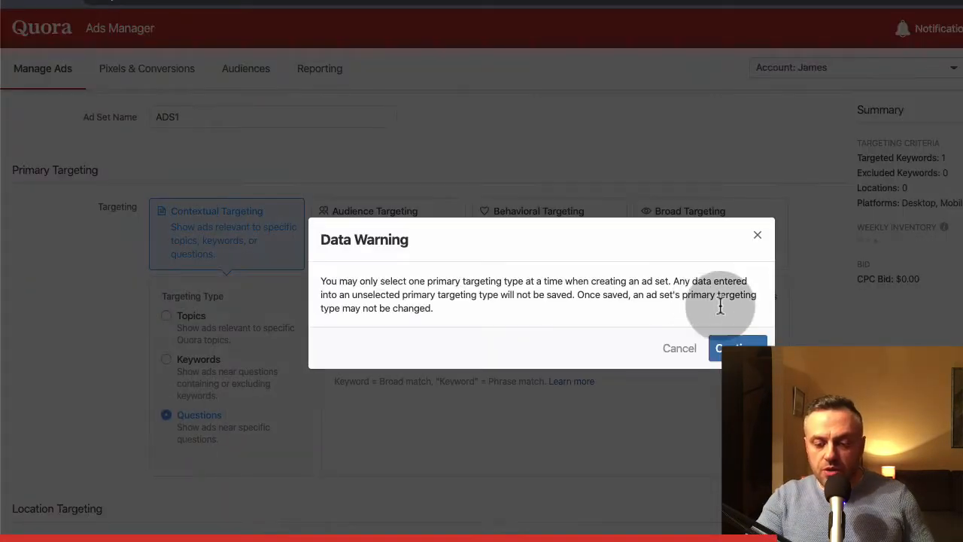
left_click(758, 236)
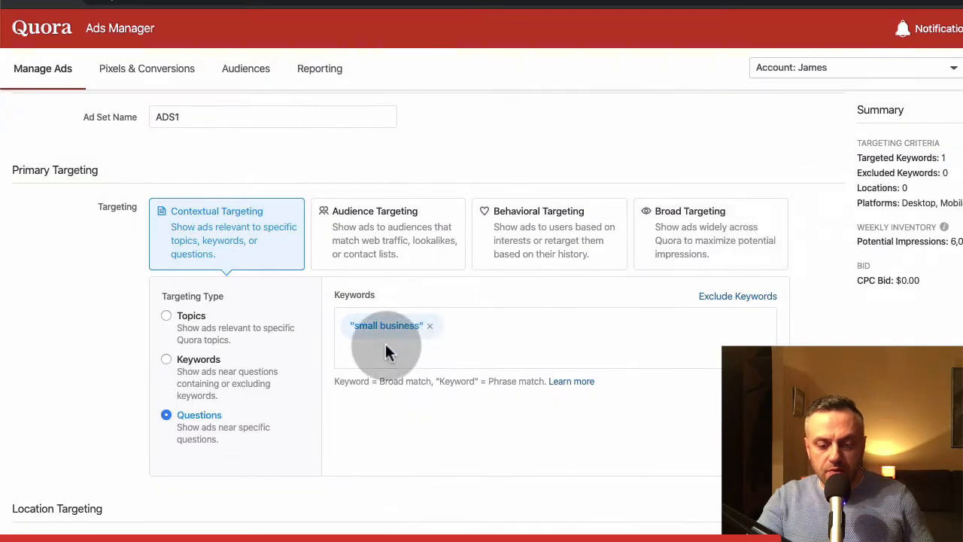
left_click(431, 326)
left_click(163, 359)
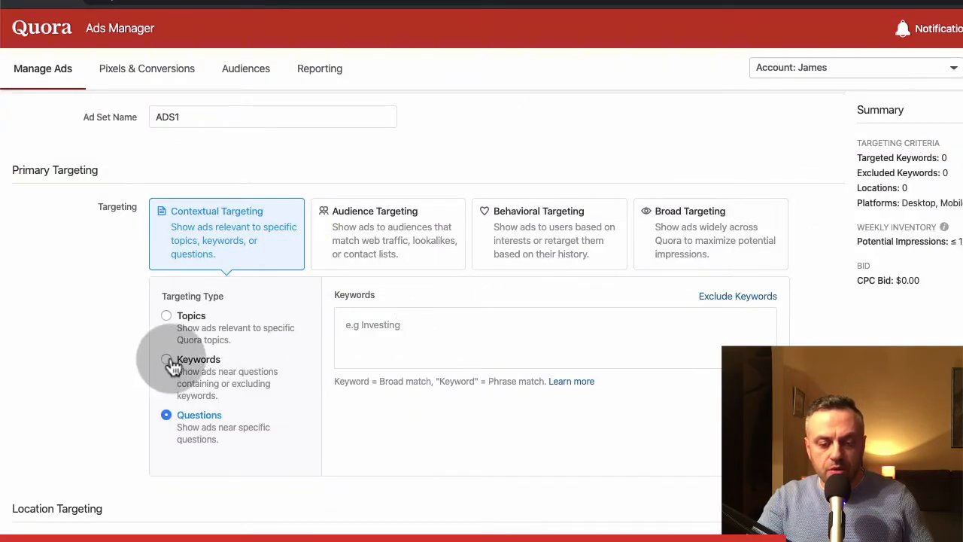
left_click(167, 416)
- Search the questions for Business and target "What are some ways to start a business?"
left_click(366, 320)
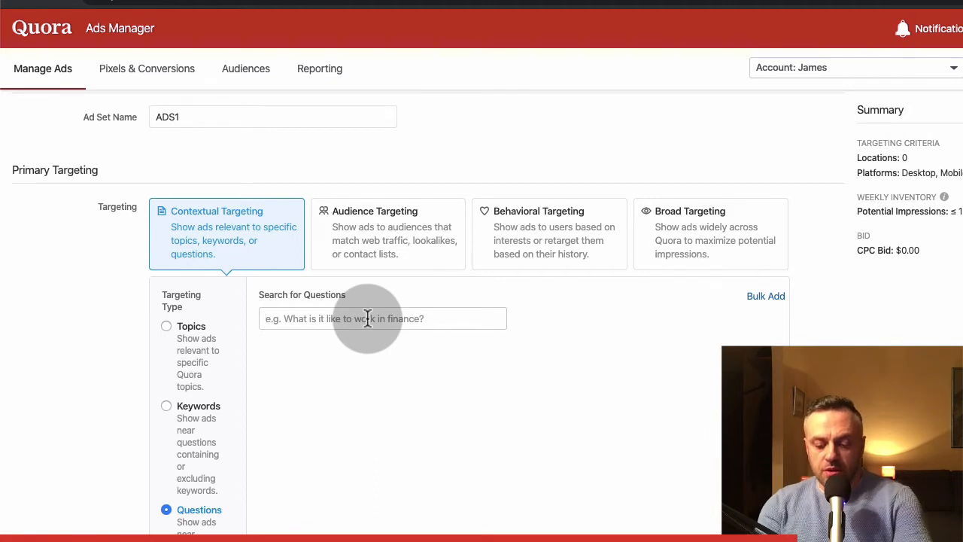
type("Business")
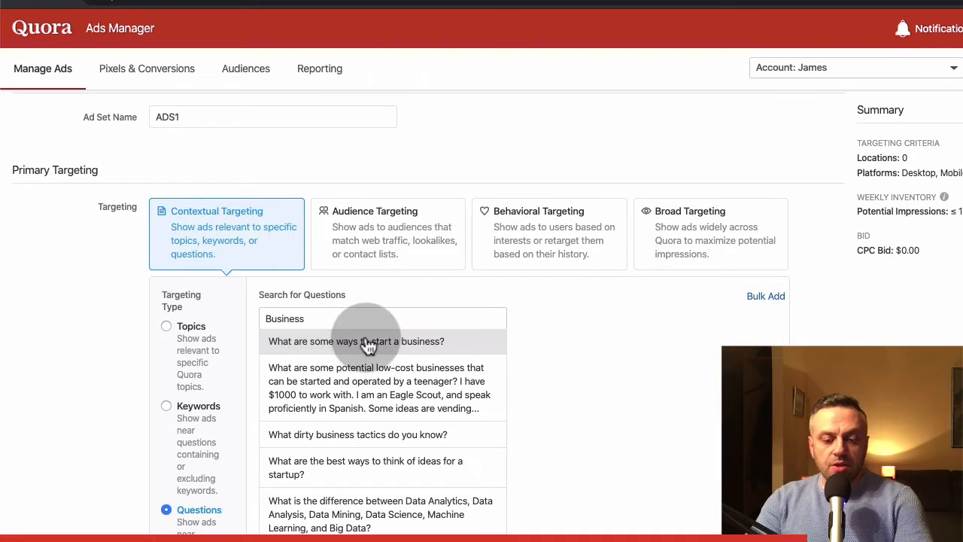
left_click(338, 347)
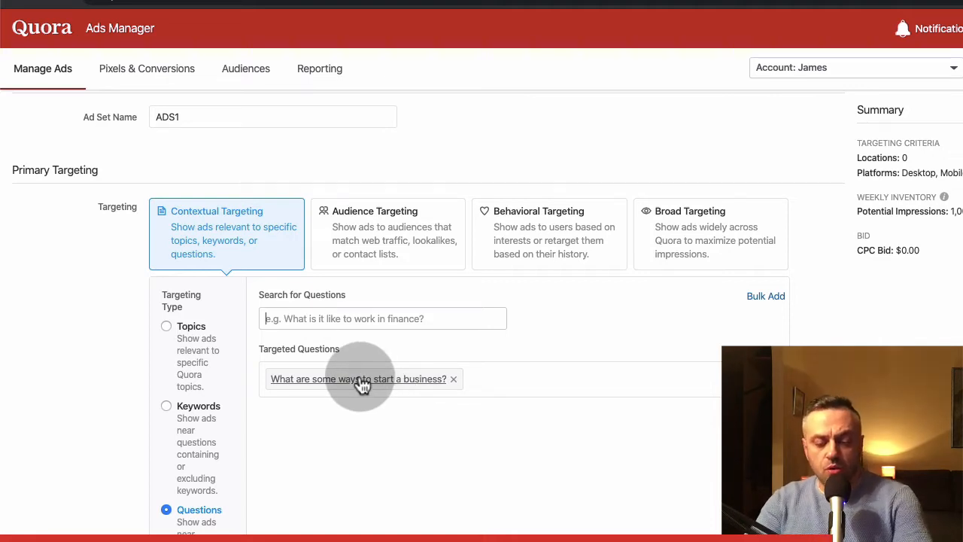
- Search the questions for affiliate and add "What is affiliate marketing?" to the targeted questions
left_click(357, 316)
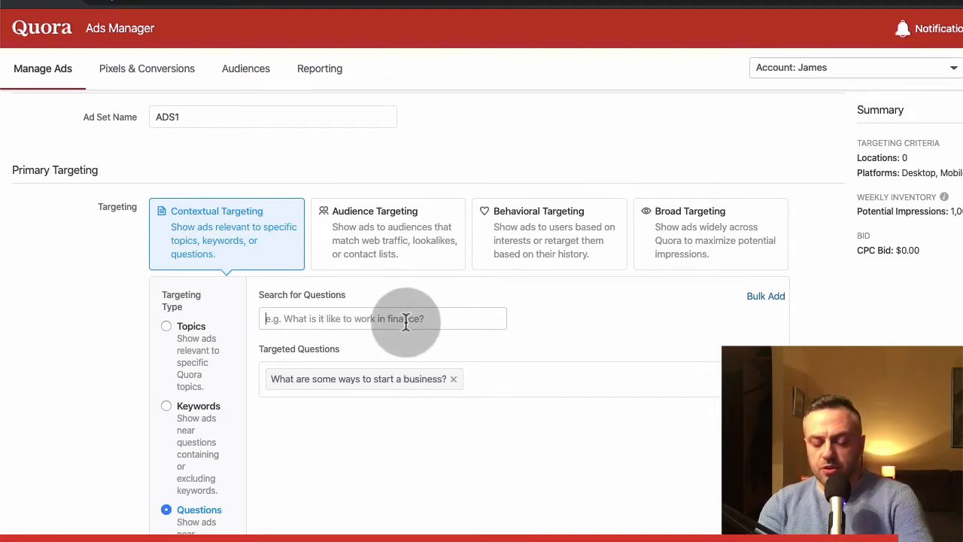
type("affiliate")
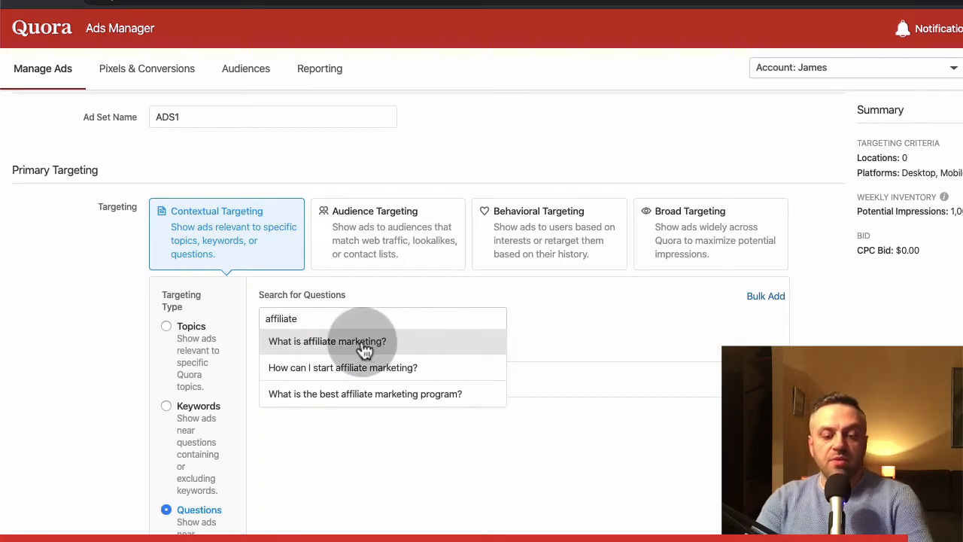
left_click(364, 342)
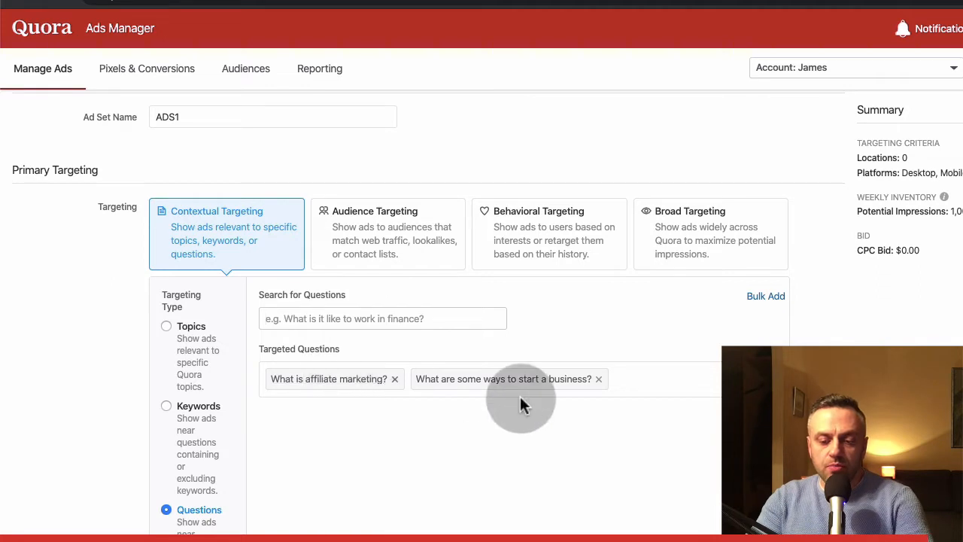
- Remove both targeted questions from the ad set
left_click(599, 380)
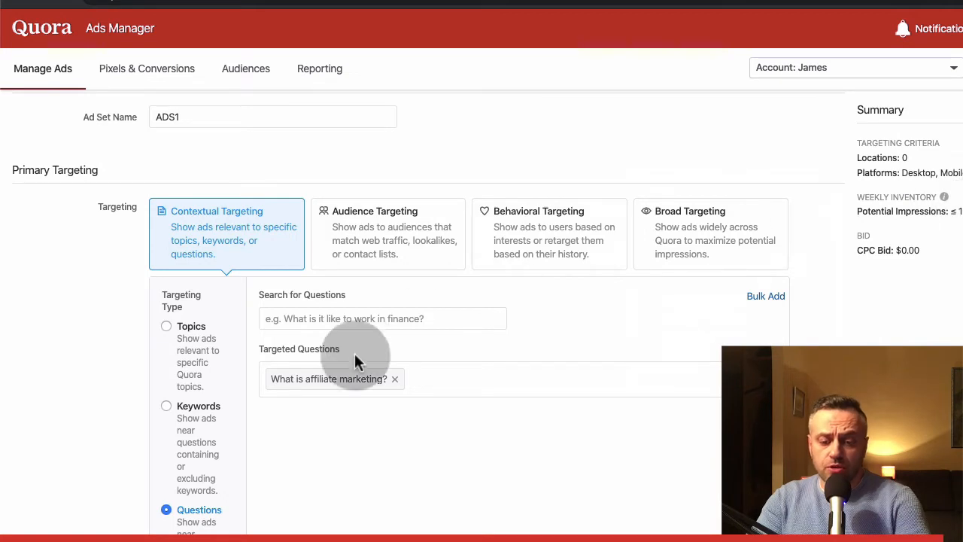
left_click(394, 380)
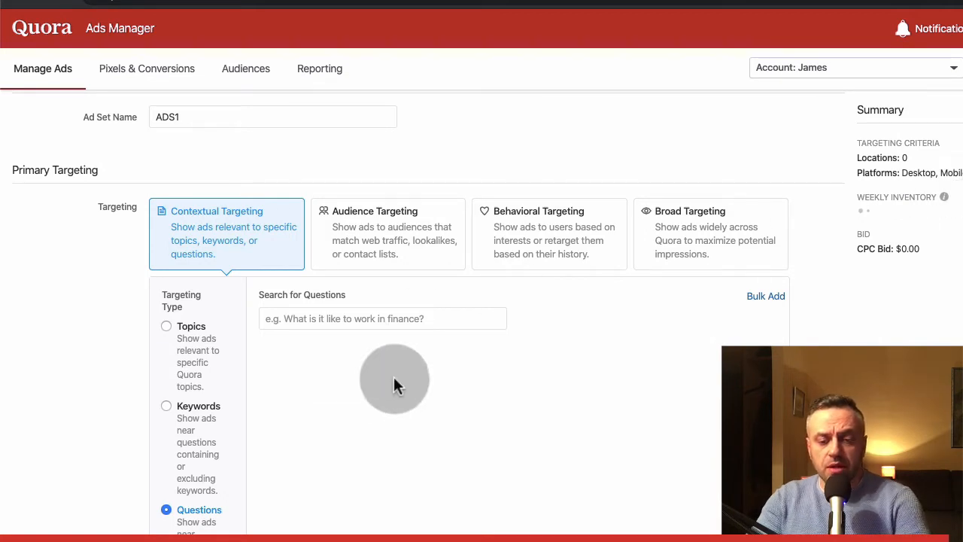
- Look through the Audience Targeting and Behavioral Targeting strategies and check which targeted audiences are available
mouse_move(377, 243)
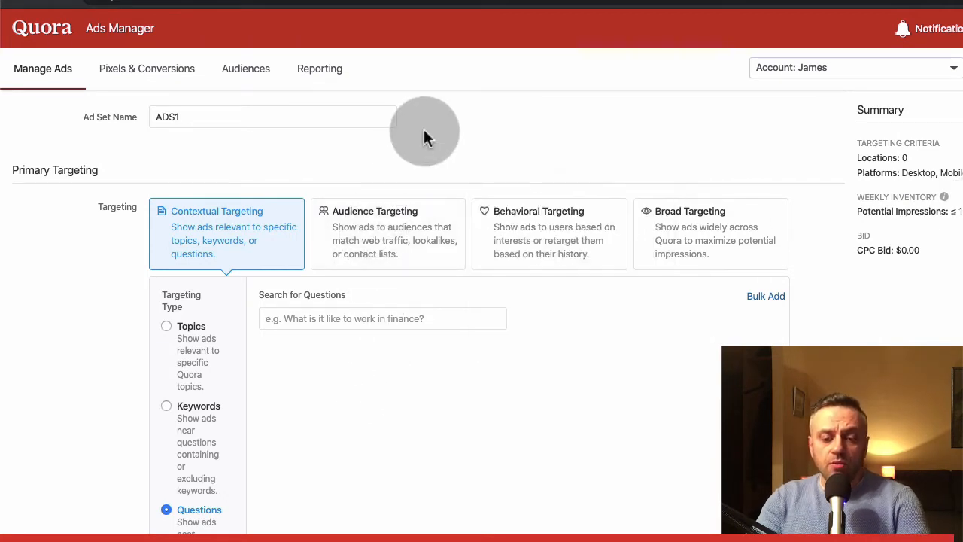
left_click(393, 232)
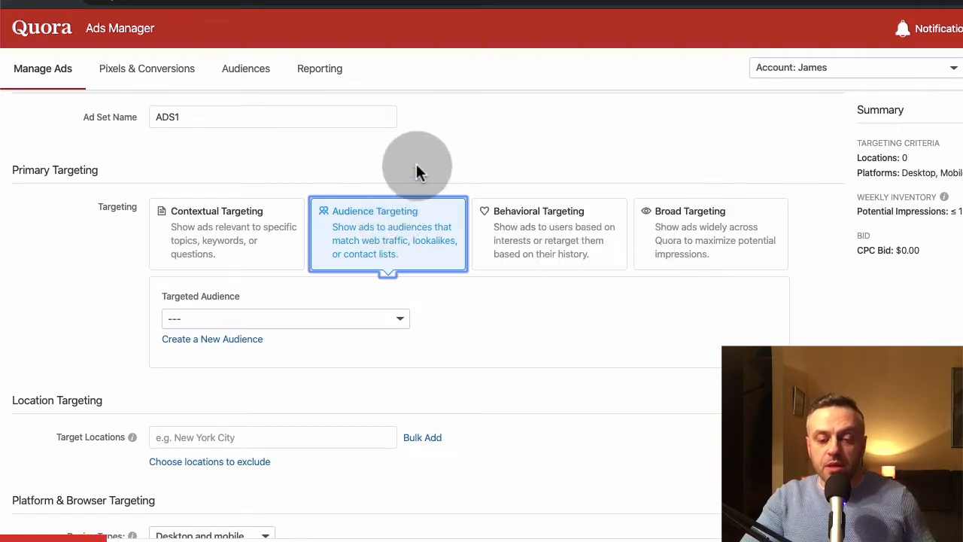
left_click(554, 229)
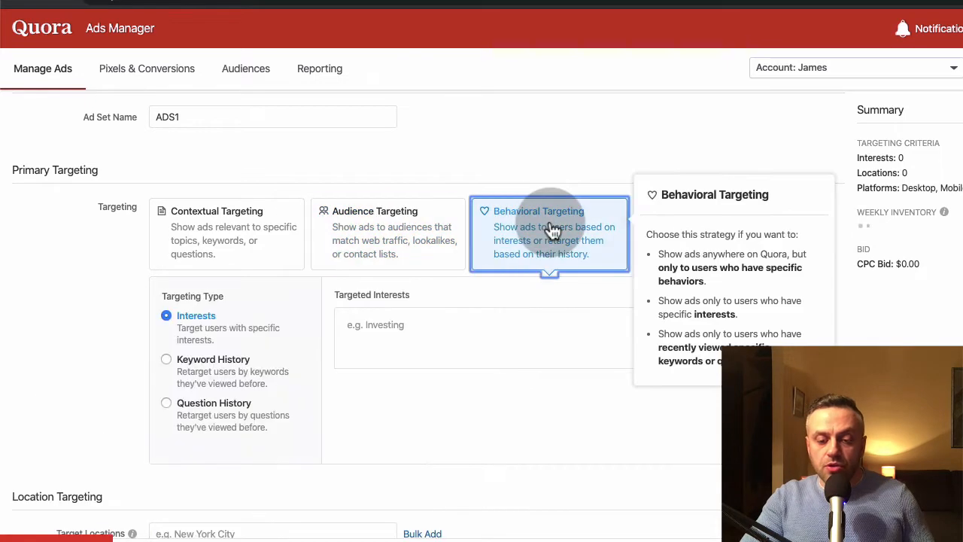
left_click(387, 240)
left_click(355, 329)
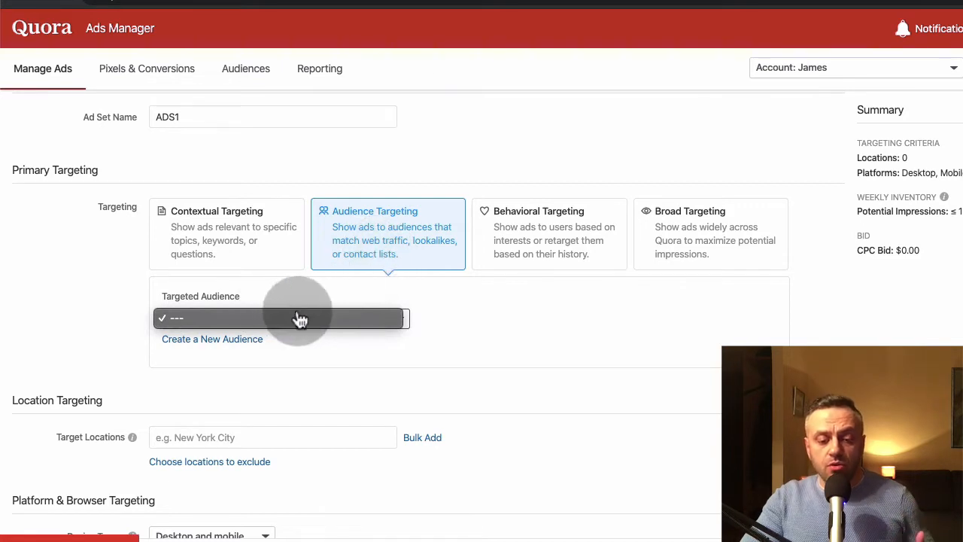
left_click(464, 167)
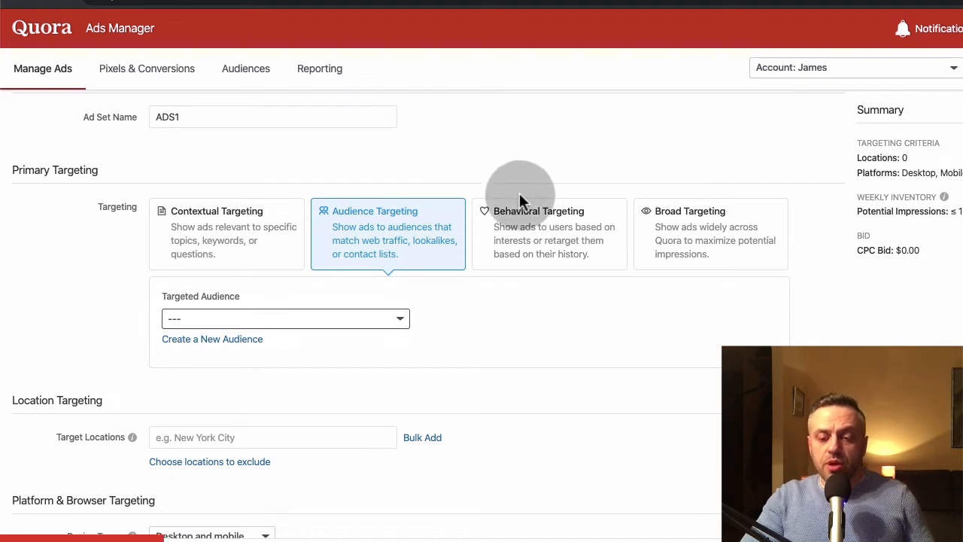
- View the Behavioral Targeting options and set the primary targeting to Broad Targeting
left_click(533, 236)
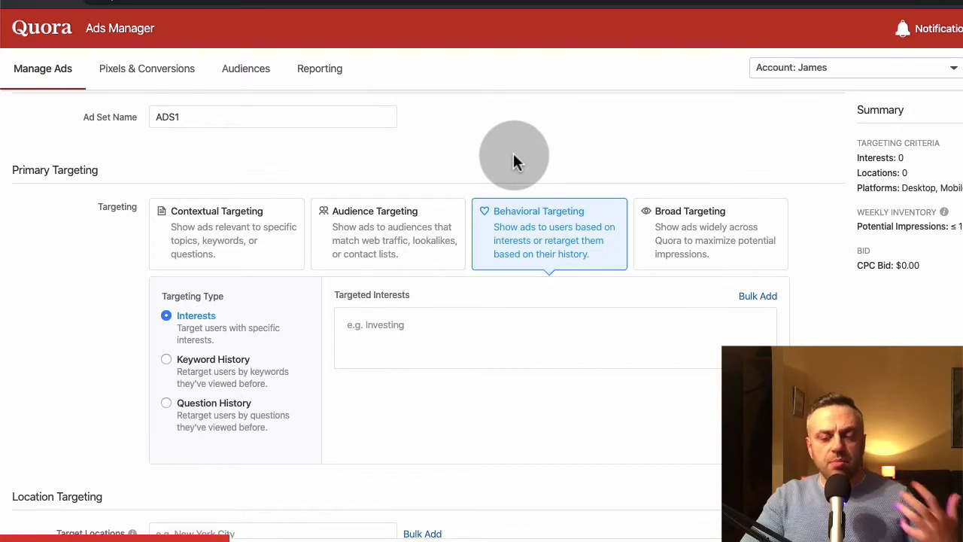
left_click(703, 238)
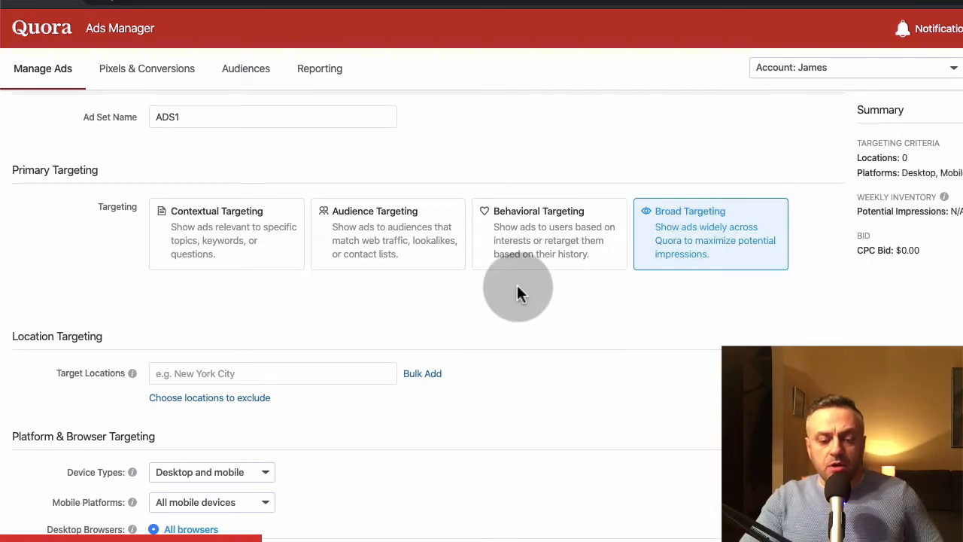
- Add the city New York, New York, United States as a target location
left_click(261, 371)
type("new york")
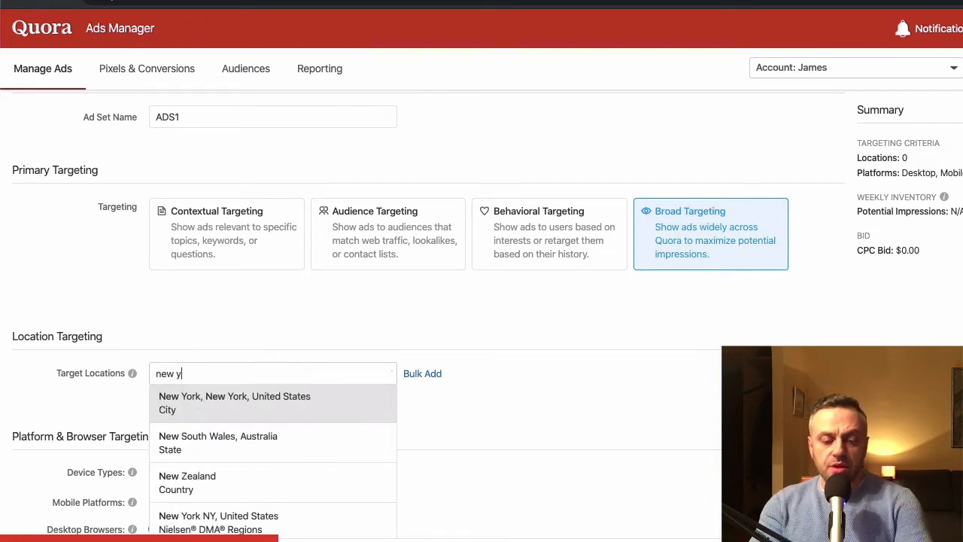
left_click(265, 412)
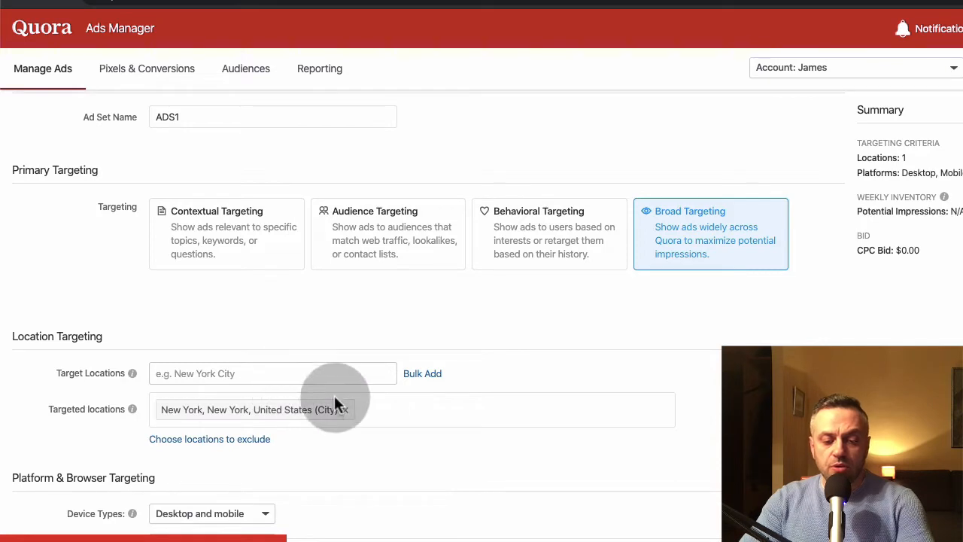
- Swap the New York target location for the country United States, and remove that one as well
left_click(344, 407)
left_click(274, 377)
type("united")
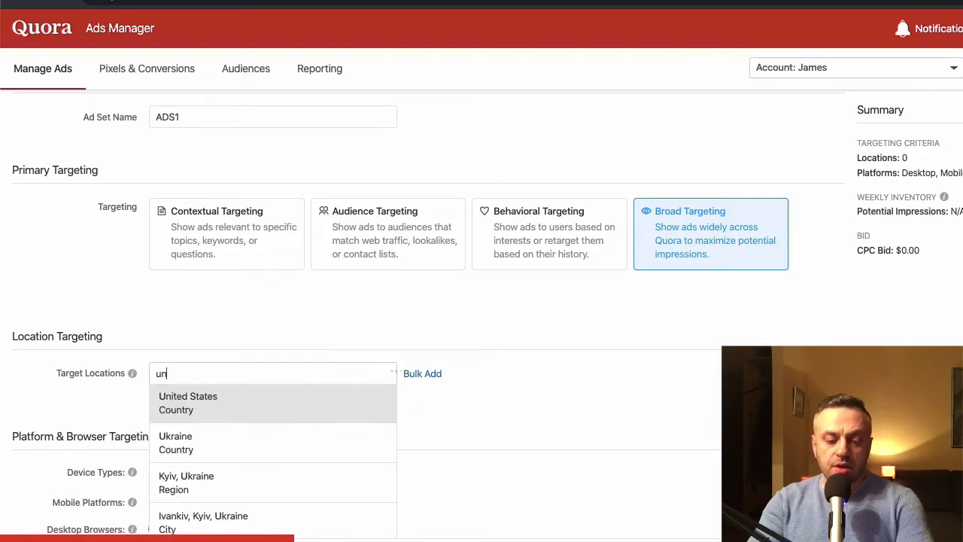
left_click(255, 403)
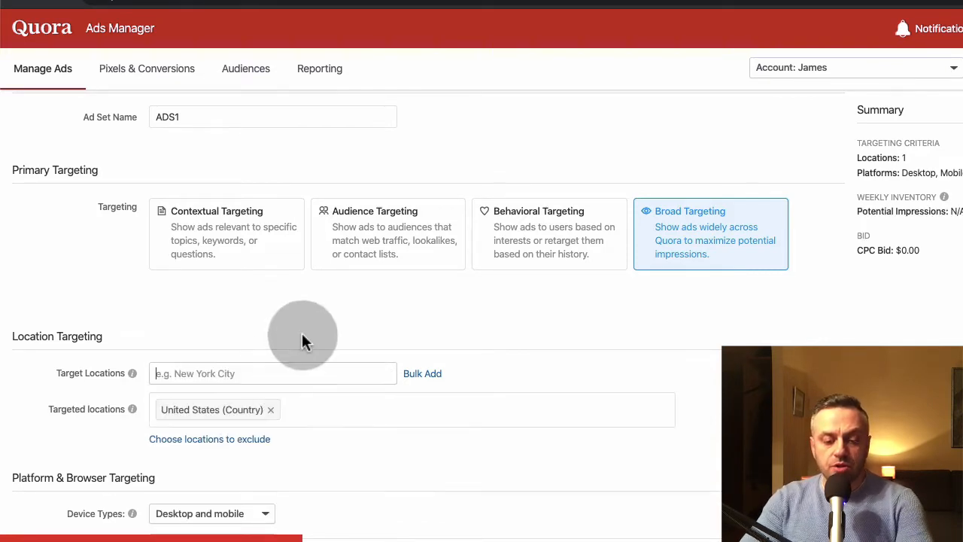
left_click(272, 411)
- Review the device type, mobile platform and desktop browser options, keeping desktop and mobile, all mobile devices and all browsers
scroll(272, 412, "down", 2)
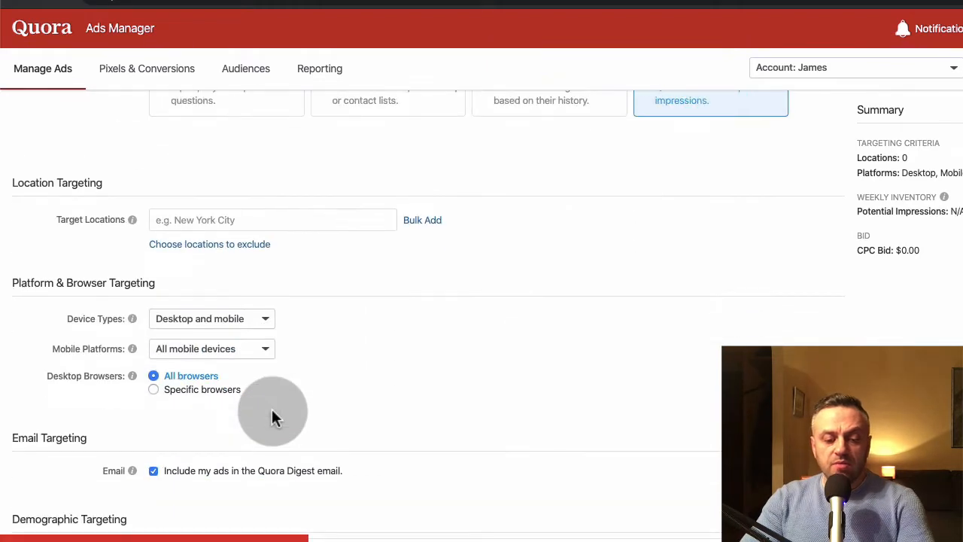
left_click(228, 320)
left_click(230, 321)
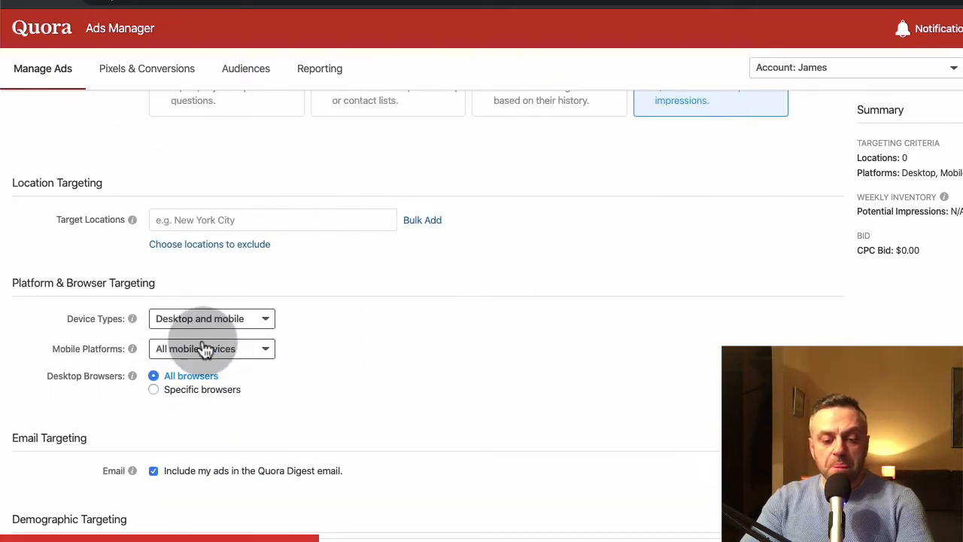
left_click(227, 351)
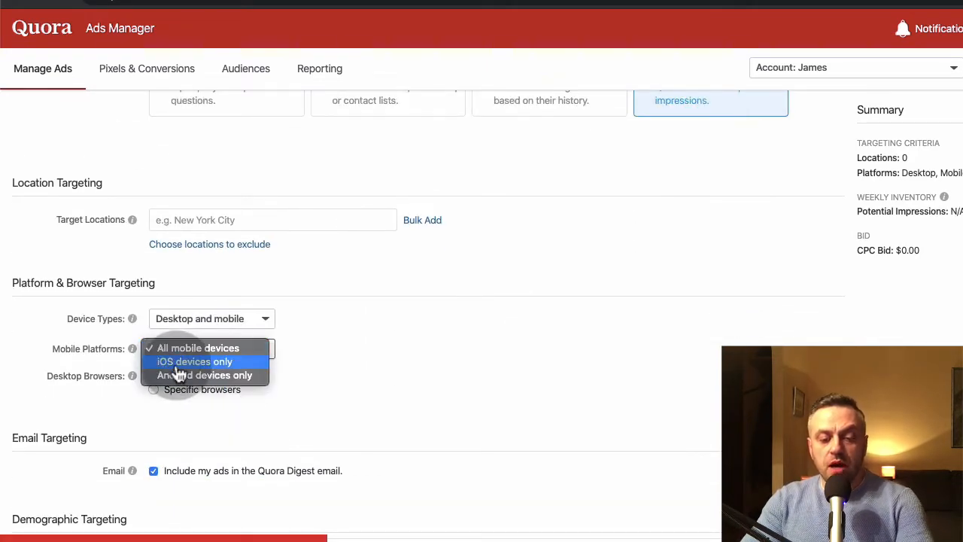
left_click(280, 354)
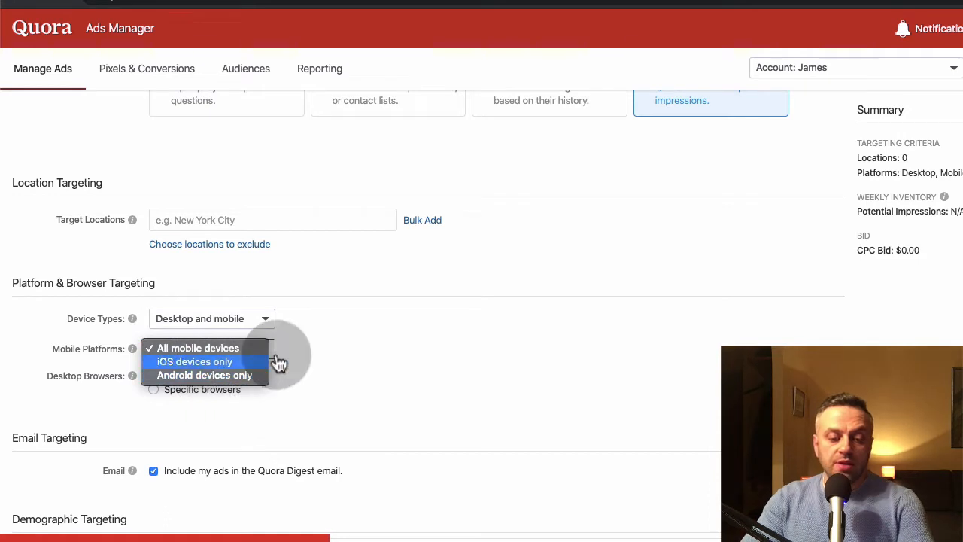
left_click(153, 389)
left_click(154, 376)
- Examine the Email Targeting, Demographic Targeting and exclusion settings of the ad set
scroll(113, 399, "down", 3)
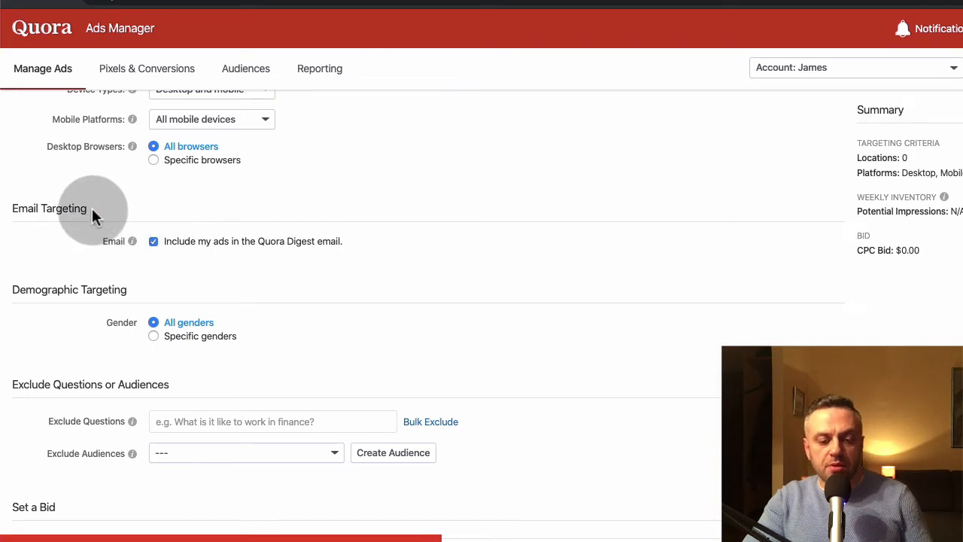
left_click_drag(65, 208, 11, 208)
left_click(12, 208)
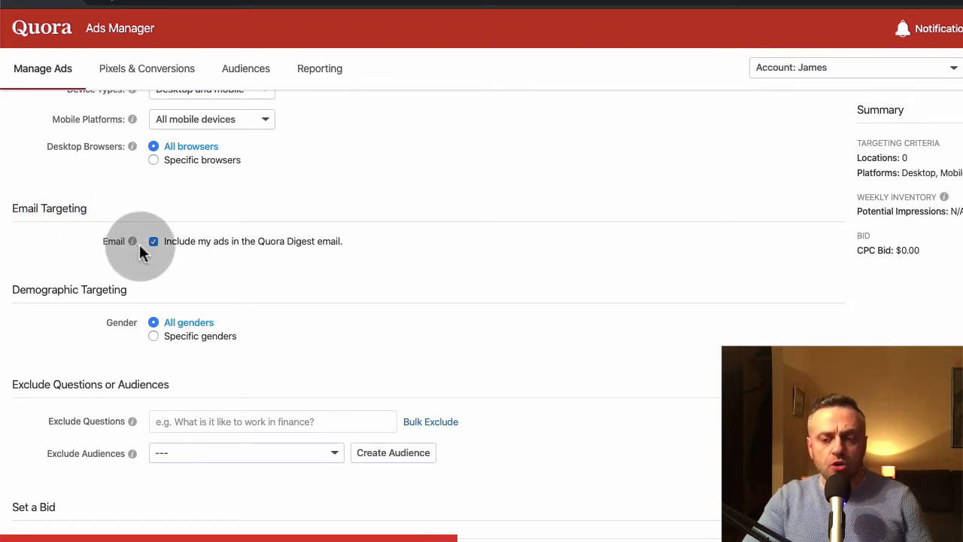
mouse_move(91, 207)
left_mouse_down()
mouse_move(12, 209)
mouse_move(96, 211)
left_mouse_up()
left_click(14, 210)
left_click(96, 211)
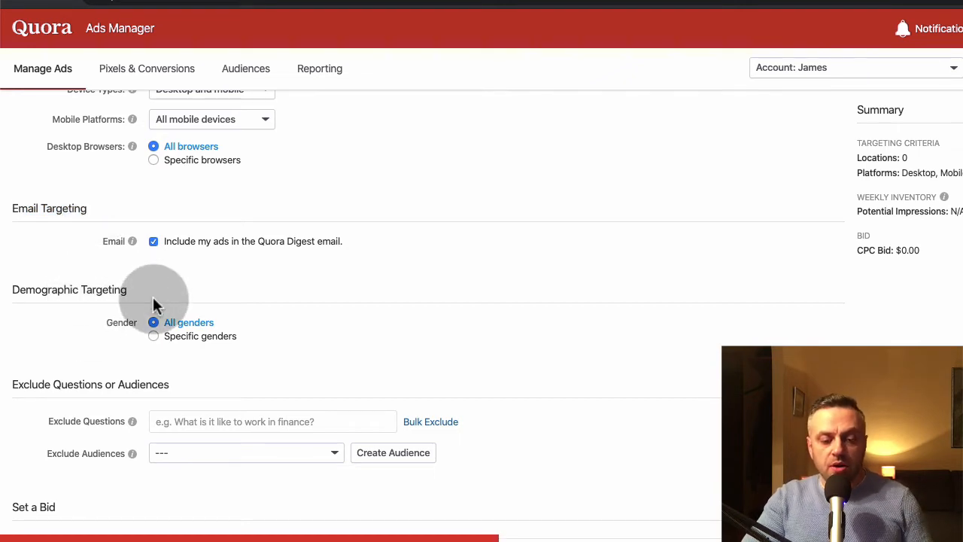
scroll(108, 364, "down", 2)
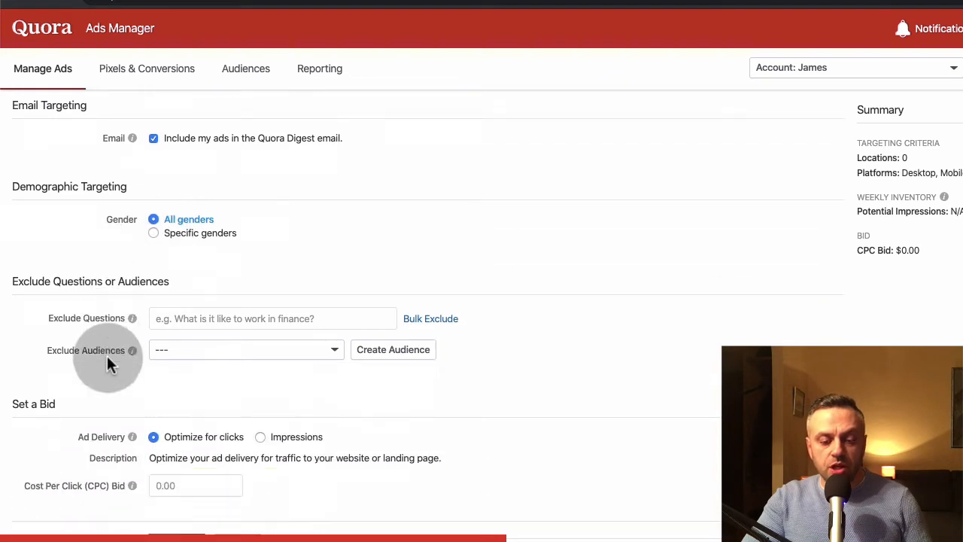
- Compare the Impressions and Optimize for clicks ad delivery options in the bid settings, ending on Optimize for clicks
scroll(107, 362, "down", 1)
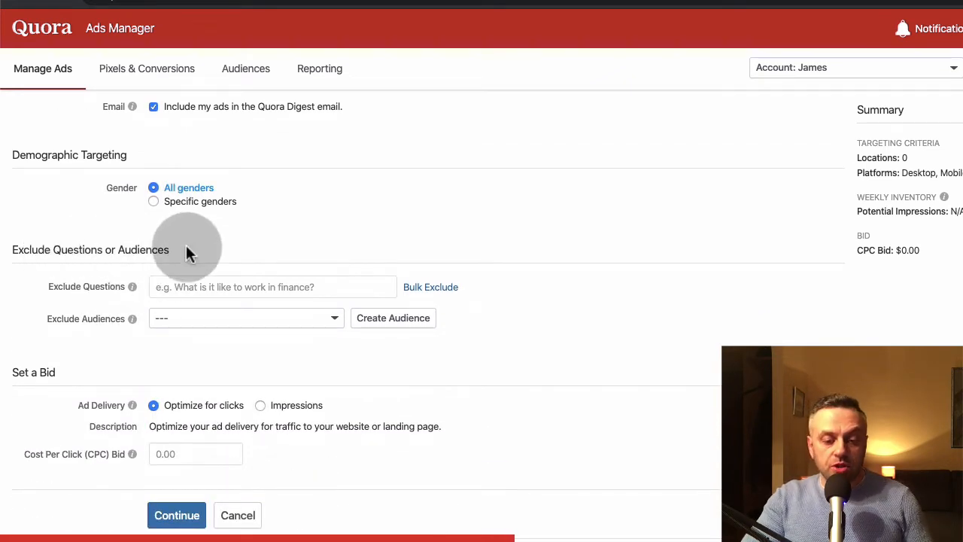
scroll(98, 312, "down", 1)
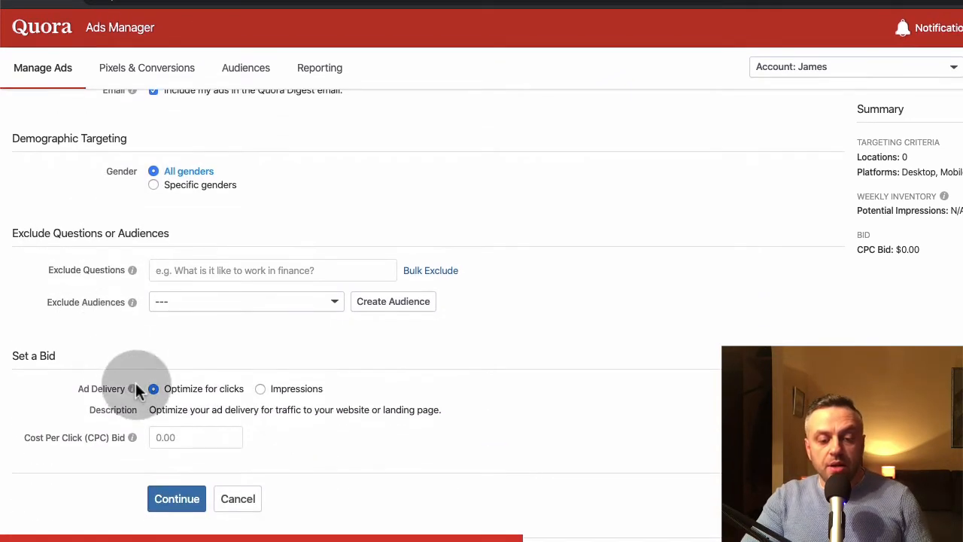
left_click(259, 389)
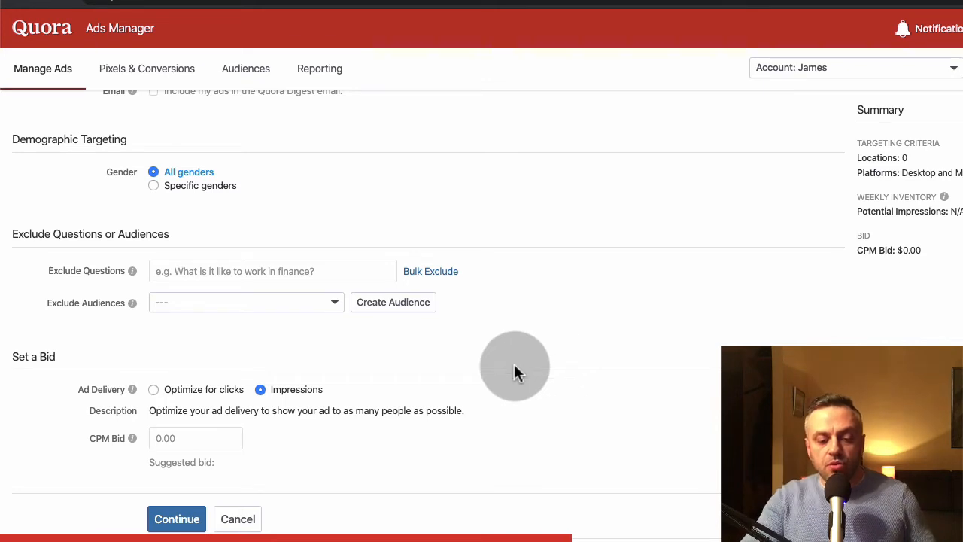
left_click(153, 390)
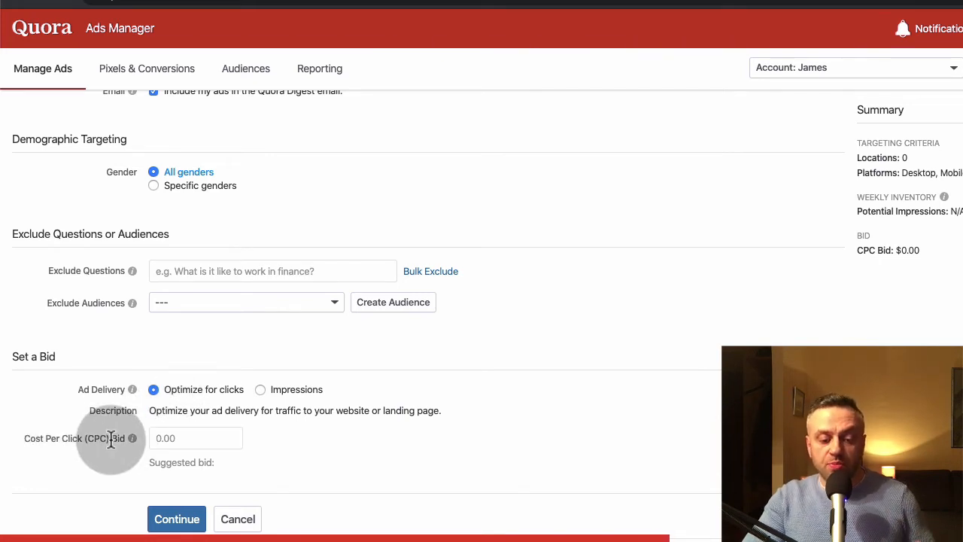
left_click(260, 389)
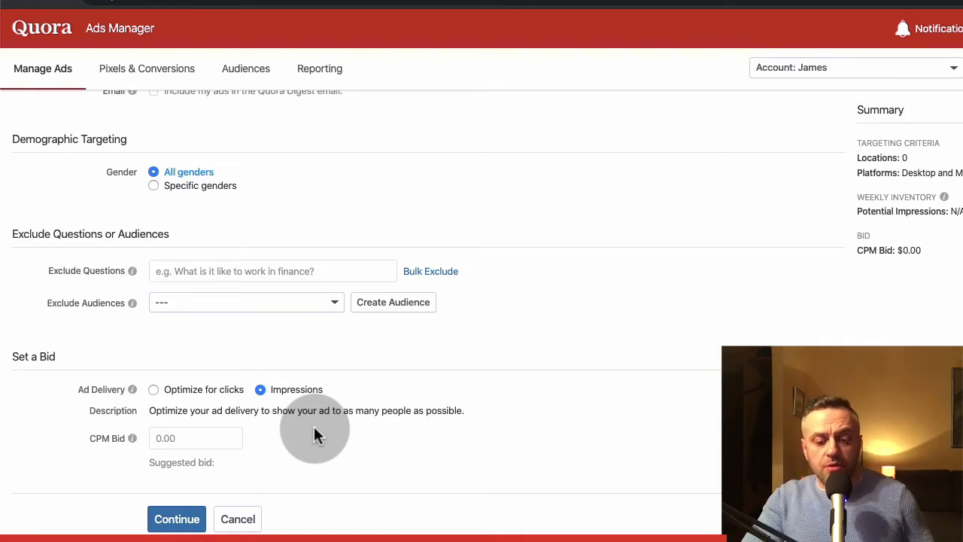
left_click(153, 389)
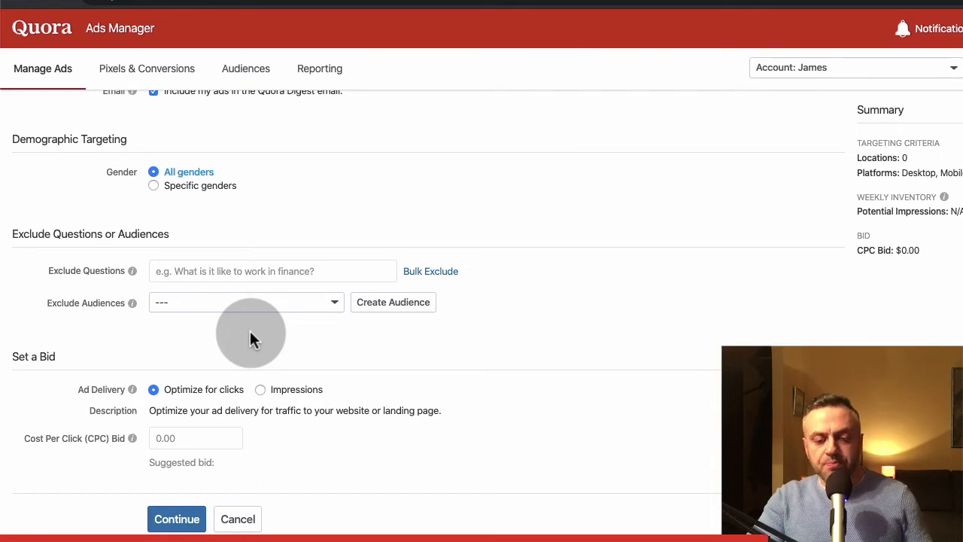
- Switch the ad set's primary targeting to Contextual Targeting by topics and add the topic Affiliate Marketing
scroll(250, 338, "up", 10)
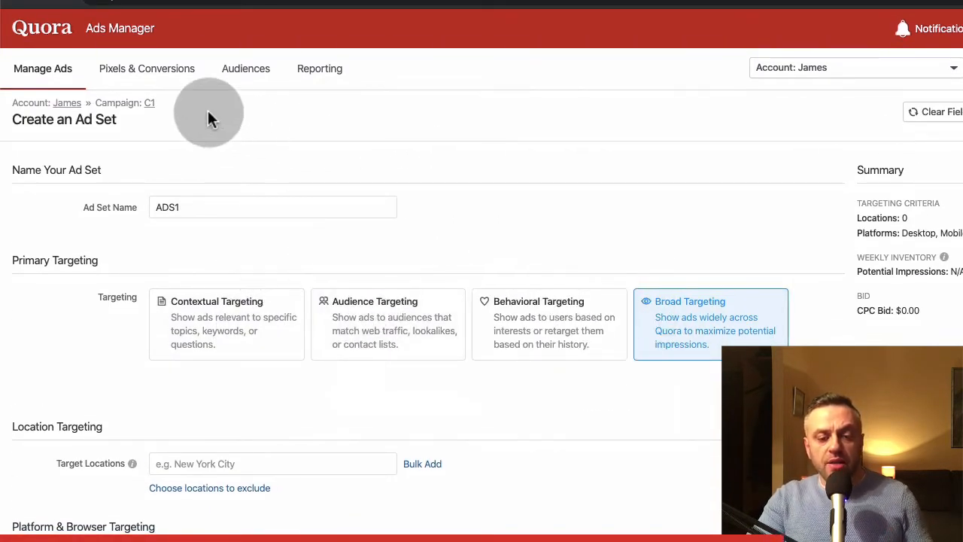
scroll(234, 172, "down", 9)
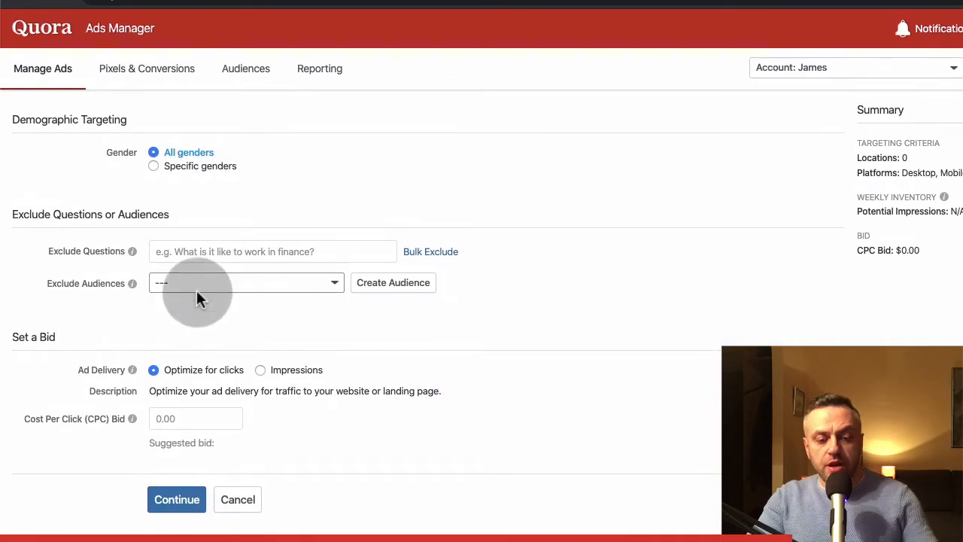
scroll(232, 254, "up", 10)
scroll(232, 254, "down", 2)
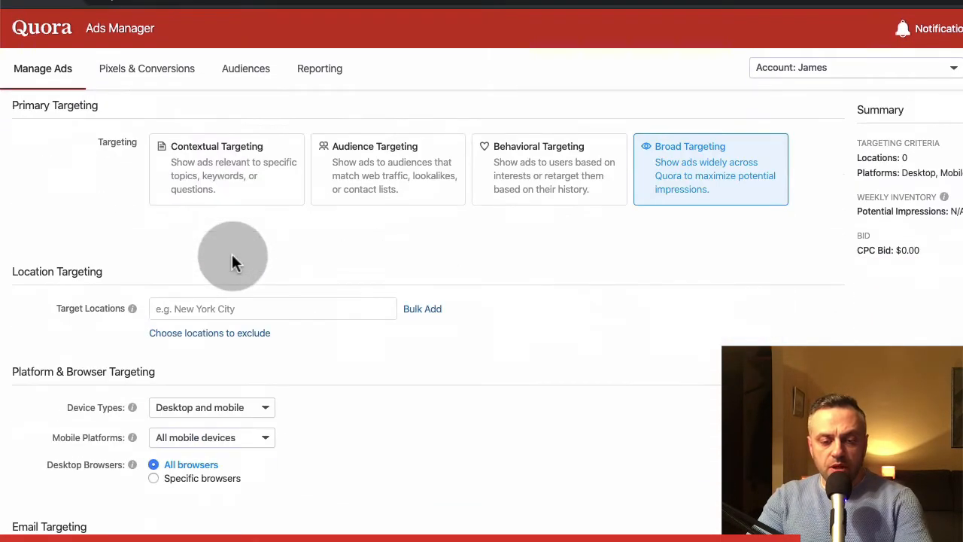
left_click(251, 164)
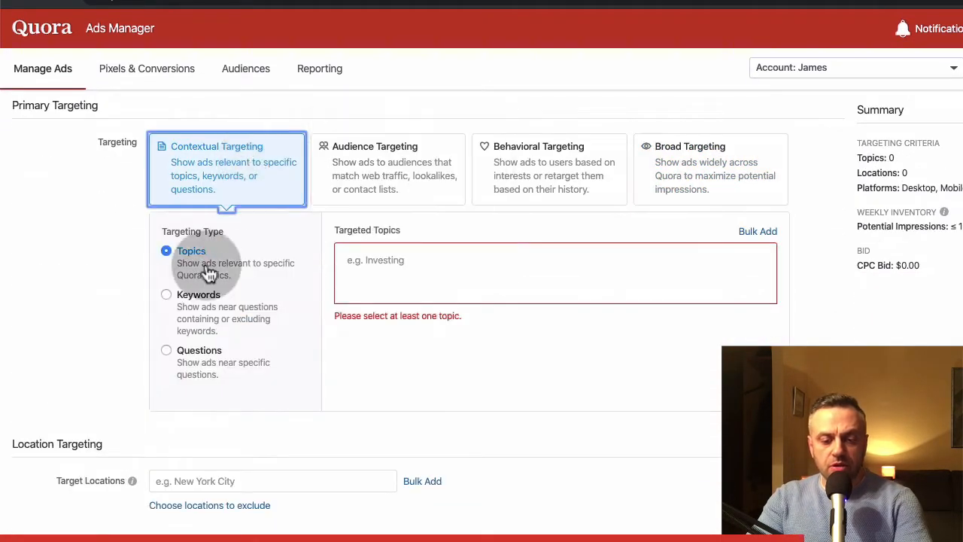
left_click(401, 252)
type("affi")
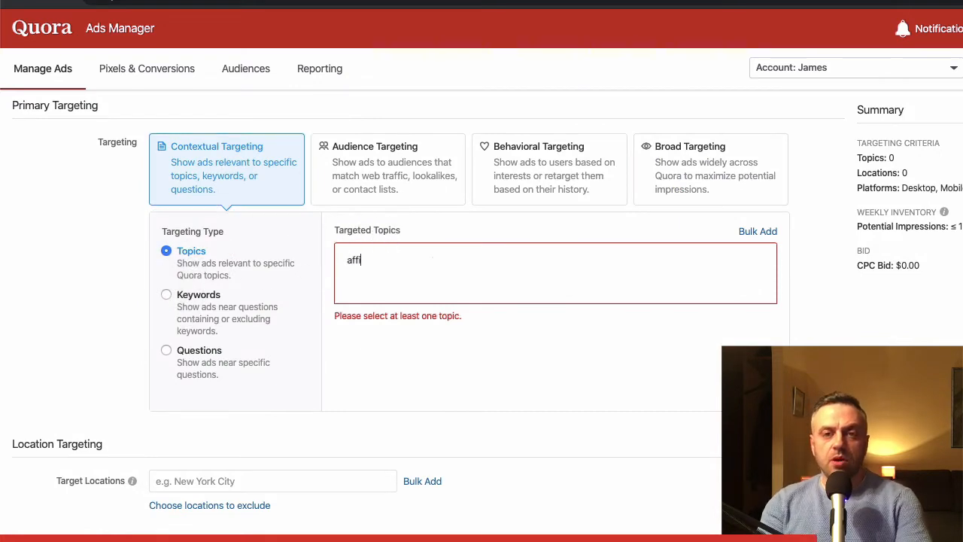
type("liate marketing")
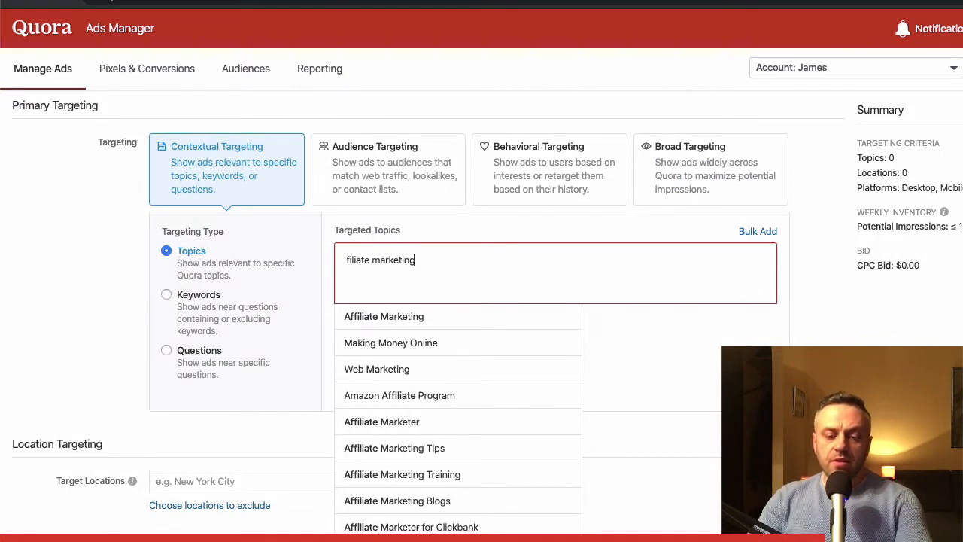
left_click(426, 344)
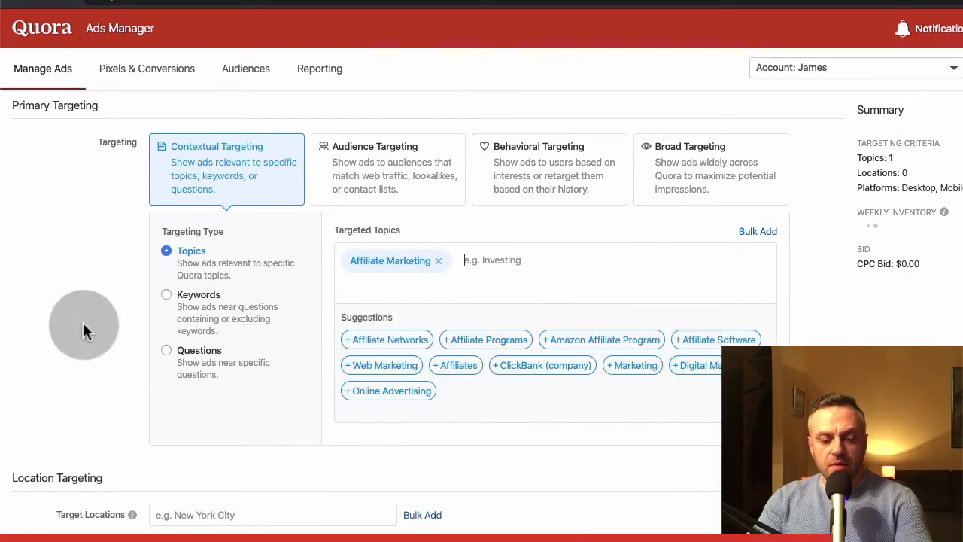
- Add the country United States as the ad set's target location
scroll(84, 331, "down", 4)
left_click(233, 152)
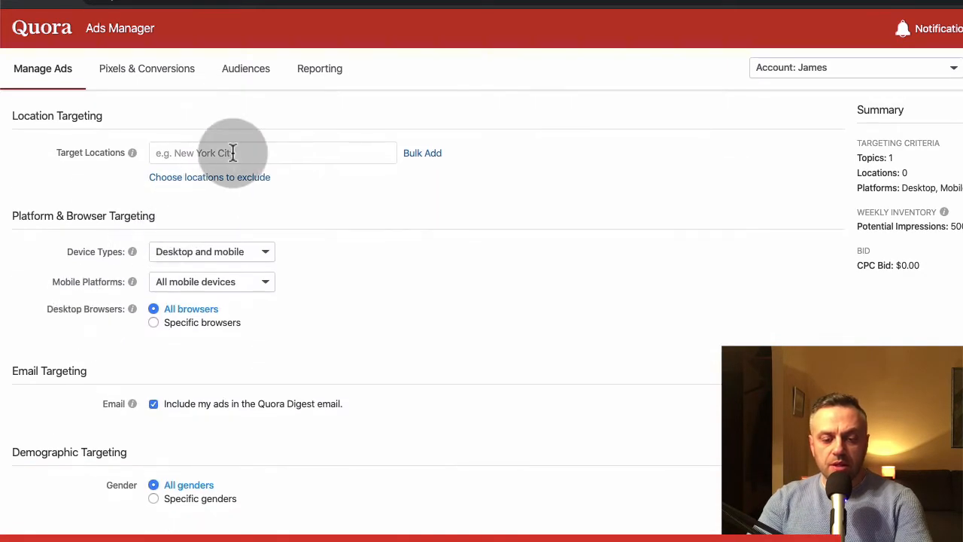
type("united")
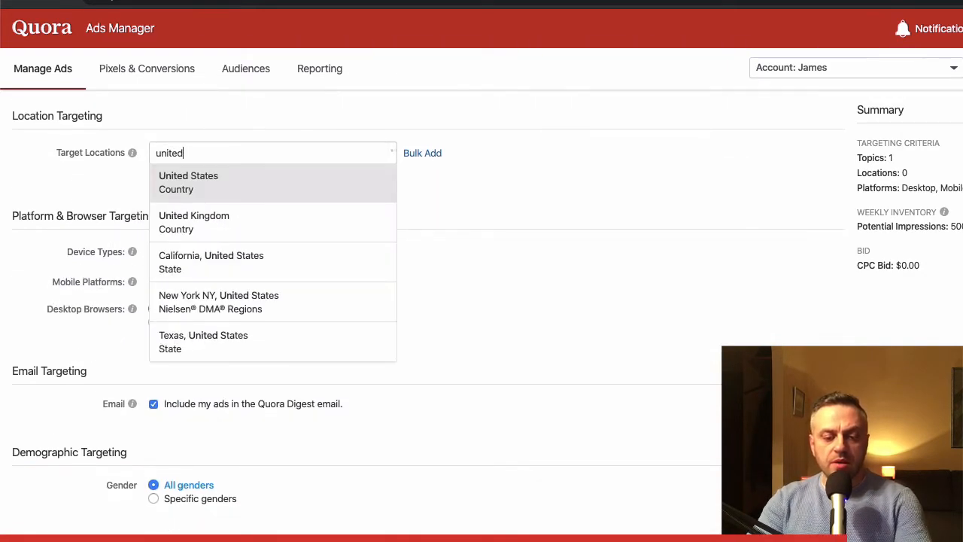
left_click(245, 190)
- Set the ad set's cost-per-click bid to $2.05 and continue to creating the ad
scroll(39, 293, "down", 5)
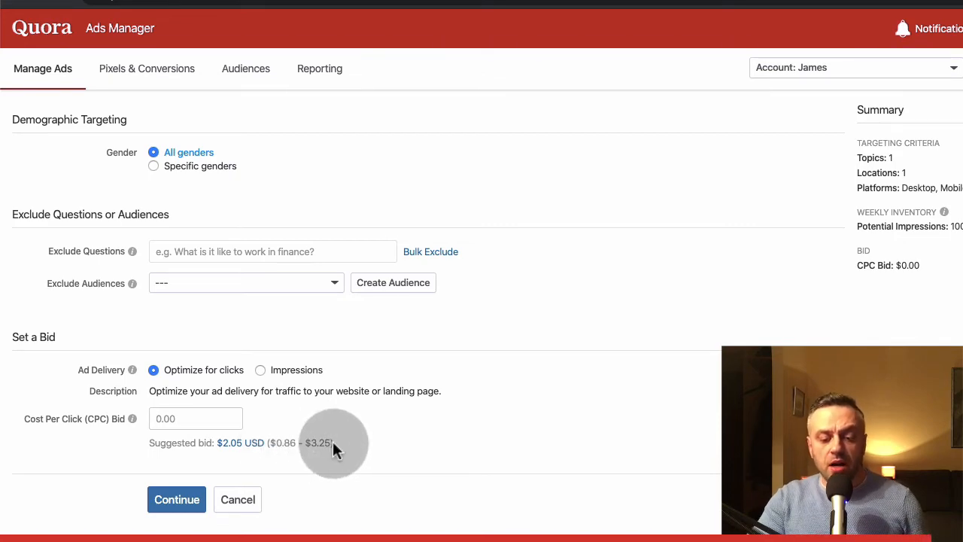
scroll(460, 277, "up", 10)
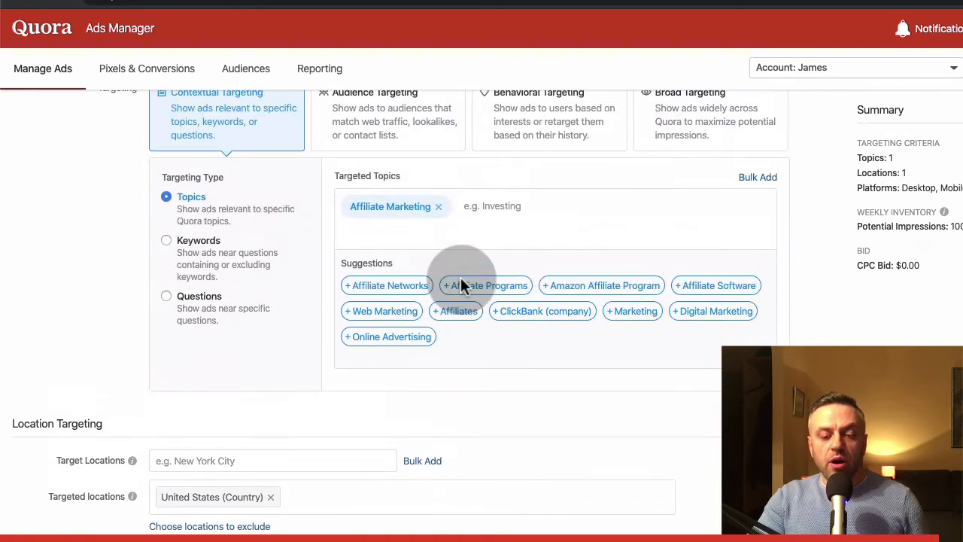
scroll(98, 262, "down", 10)
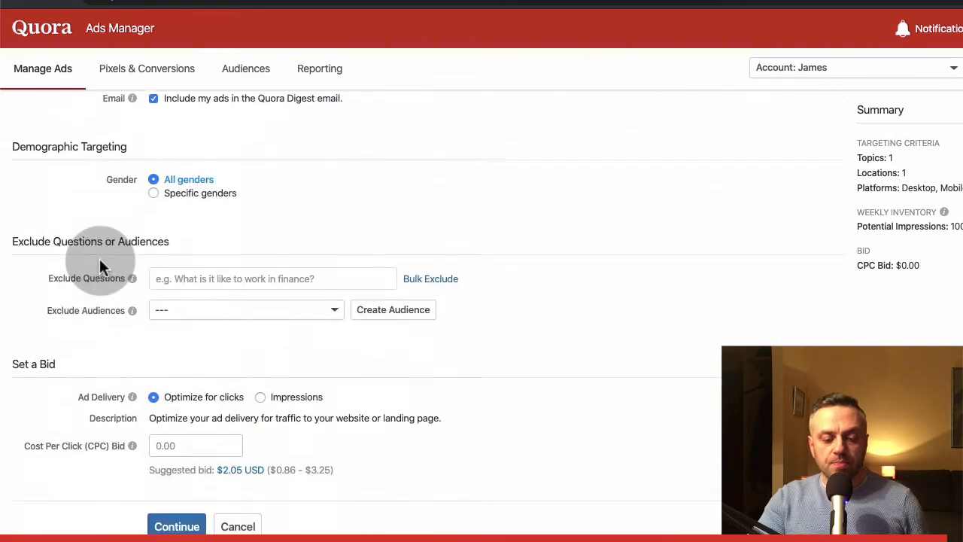
type("2.05")
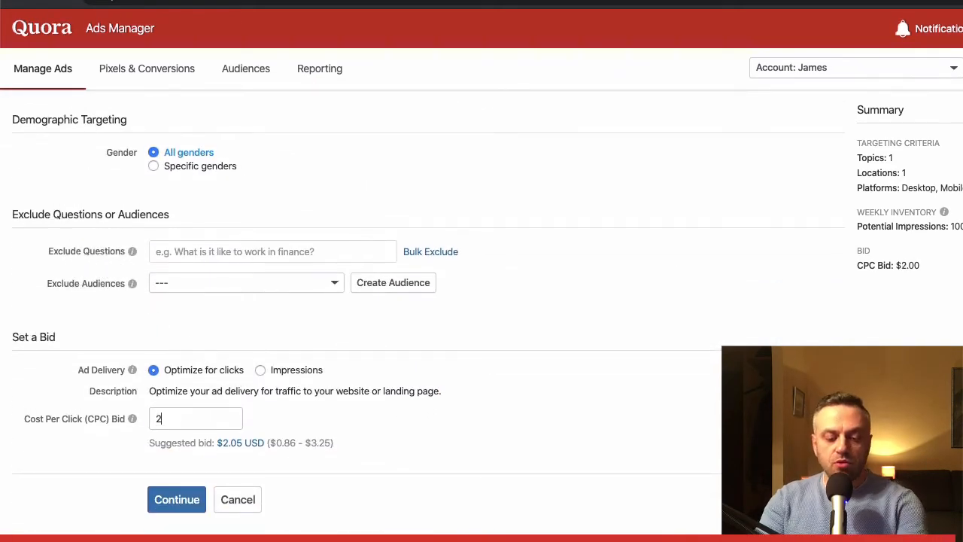
left_click(315, 407)
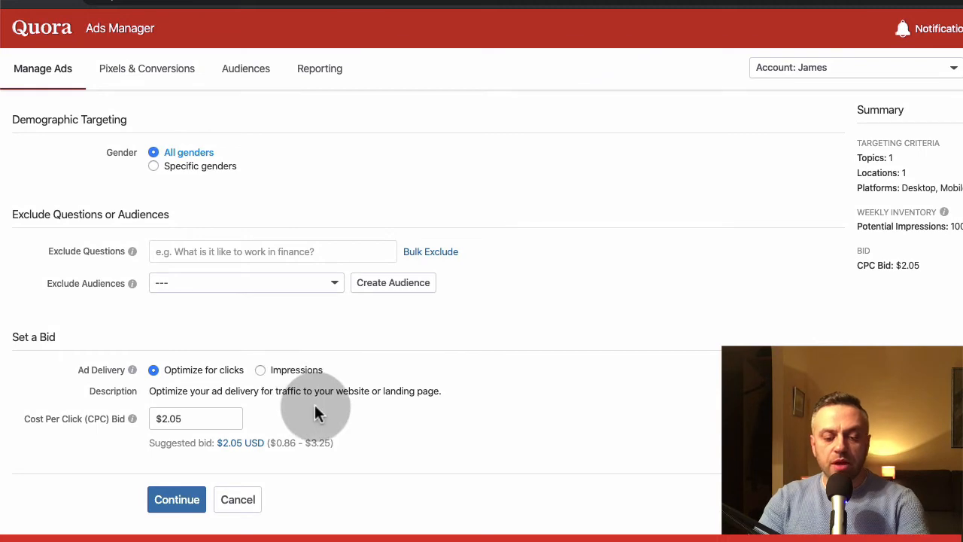
left_click(186, 499)
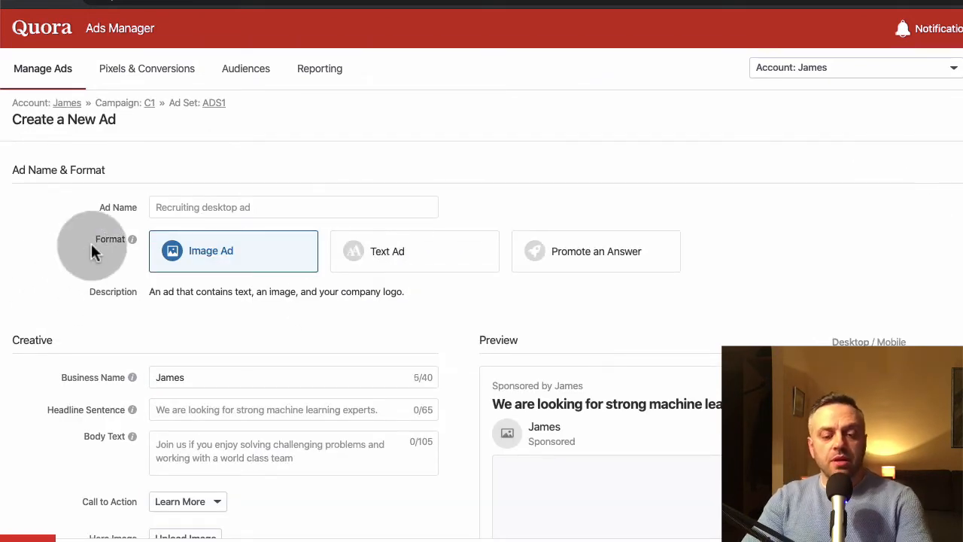
- Name the new ad AD1, look at the Promote an Answer format, and choose Text Ad as the format
left_click(229, 204)
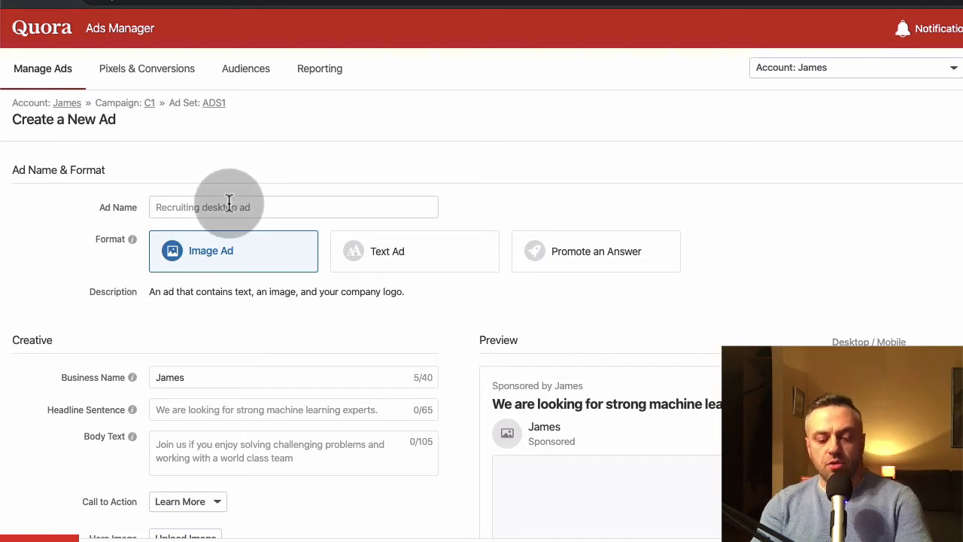
type("AD1")
left_click(284, 159)
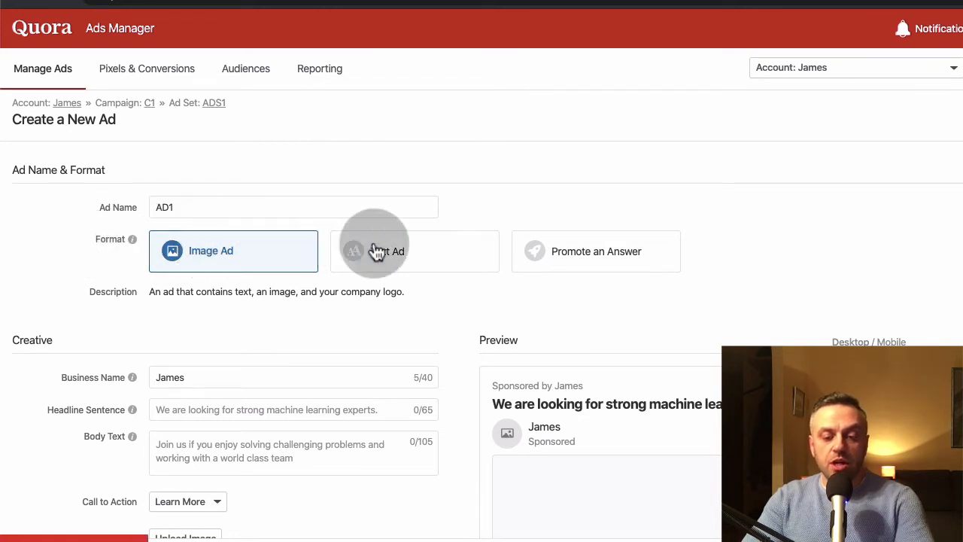
left_click(420, 256)
left_click(583, 253)
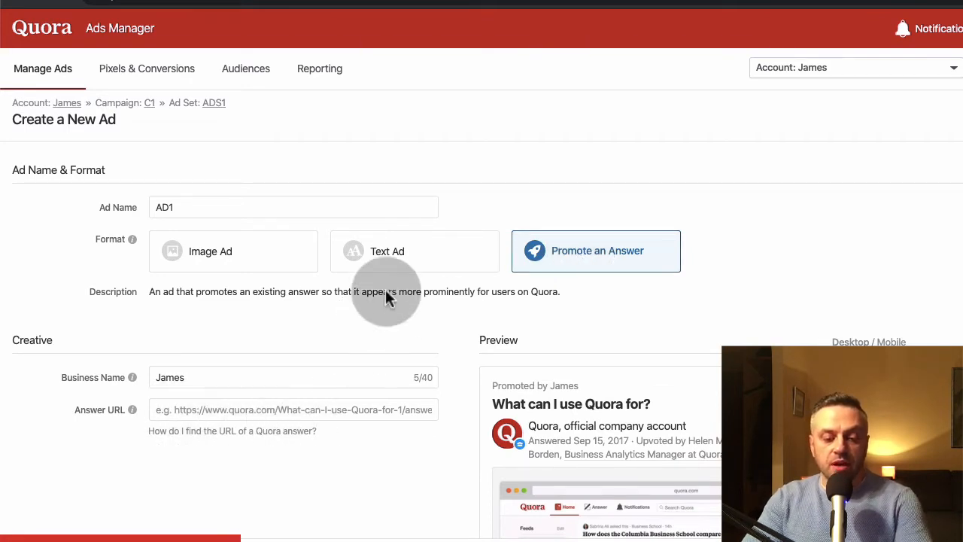
left_click(416, 258)
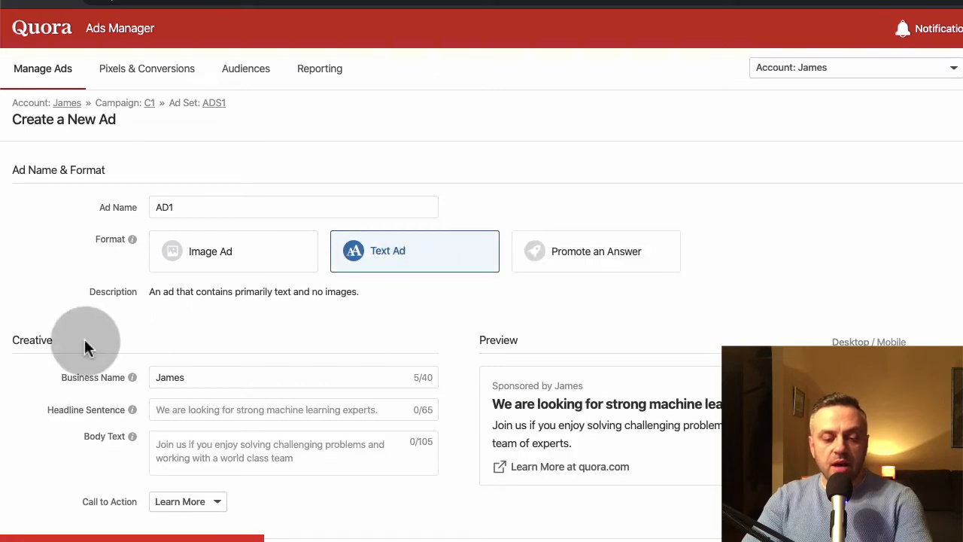
- Replace the business name in the ad's creative with "MM, Inc"
scroll(85, 349, "down", 3)
left_click(195, 208)
double_click(195, 208)
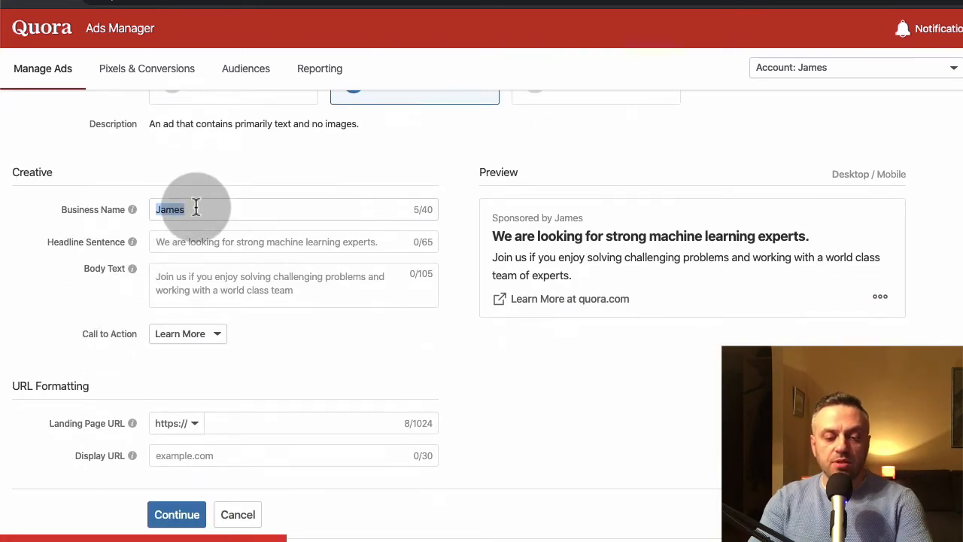
type("MMC")
key("BackSpace")
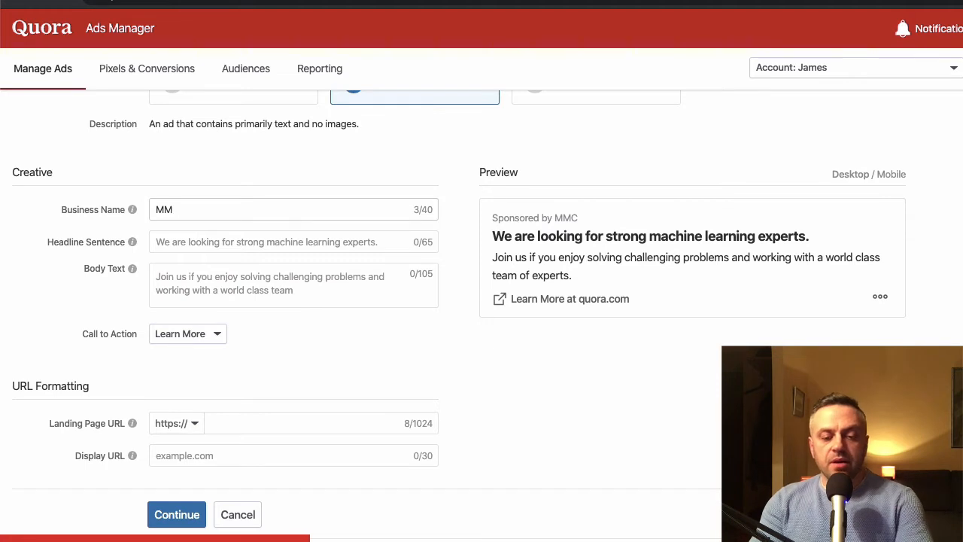
type(", Inc")
left_click(204, 219)
- Enter "Looking to learn about affiliate marketing?" as the ad's headline sentence
left_click(218, 241)
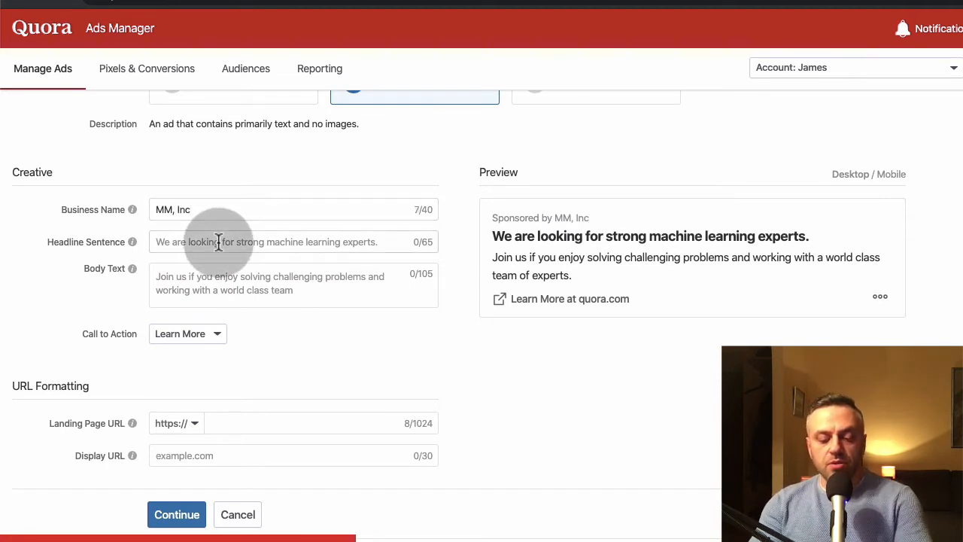
type("Looking to l")
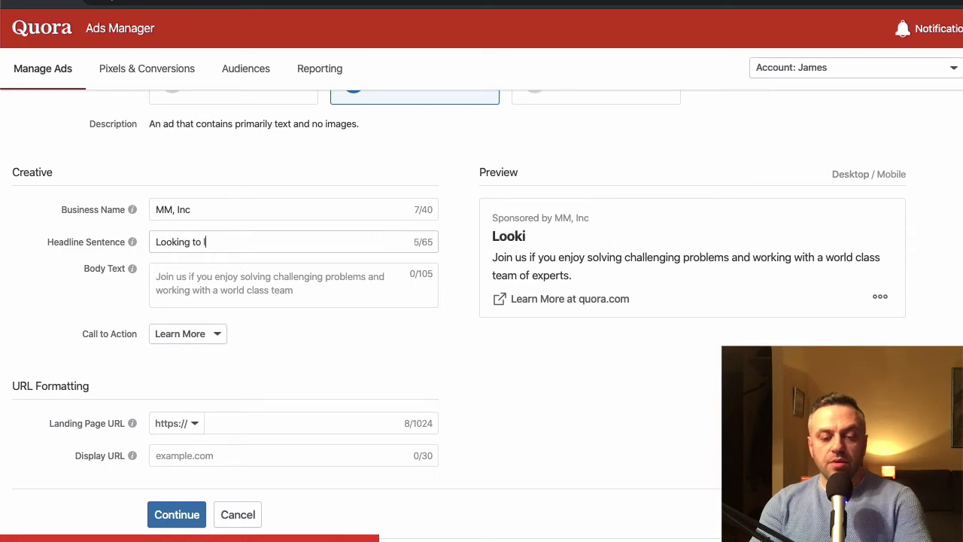
type("earn about affi")
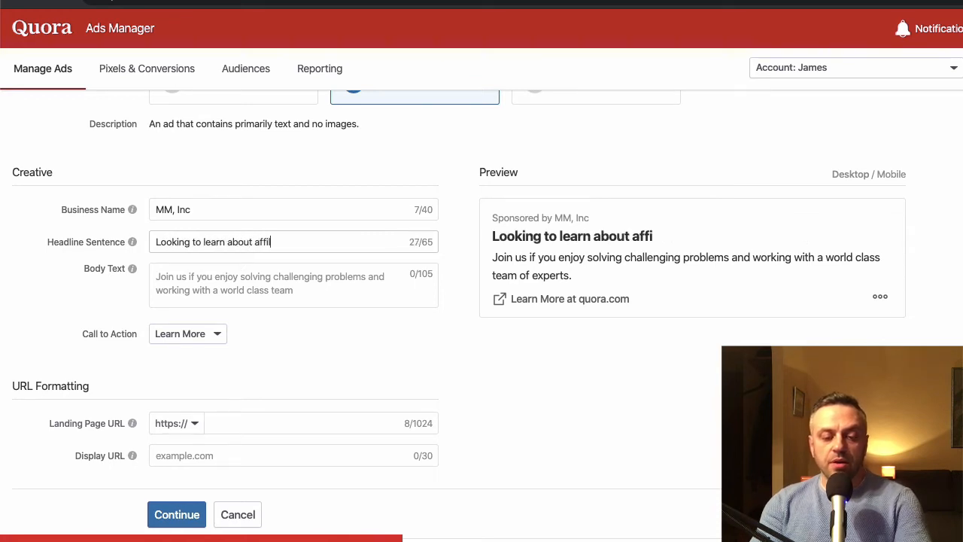
type("liate marketing?")
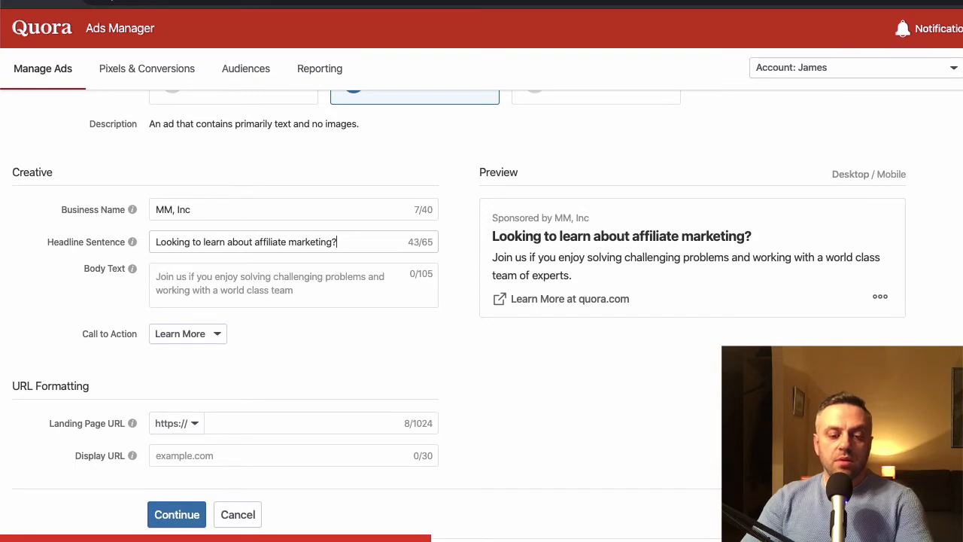
- Enter "Check out our free training on affiliate marketing that has helped over 500,000 people like yourself." as the ad's body text
left_click(193, 284)
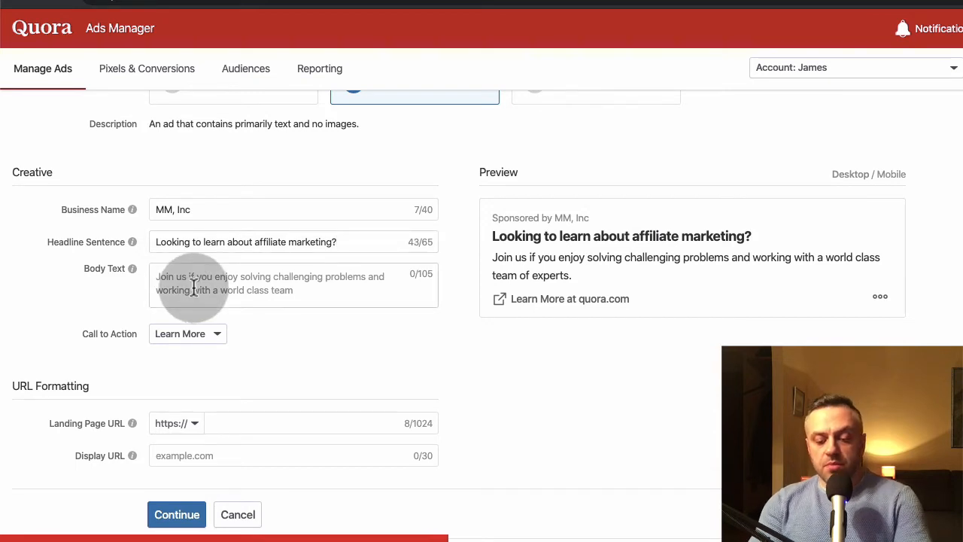
type("Check out are")
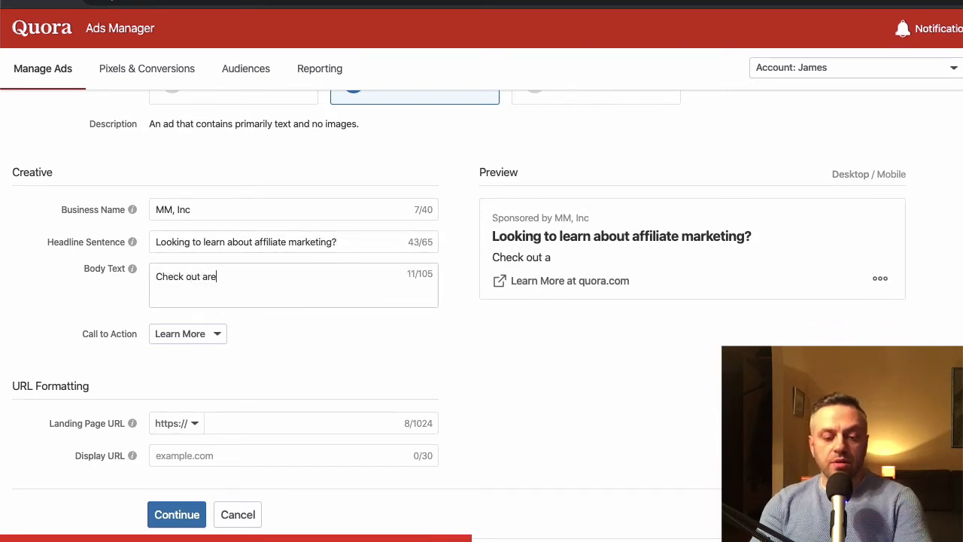
key("BackSpace")
key("BackSpace")
key("BackSpace")
type("our free t")
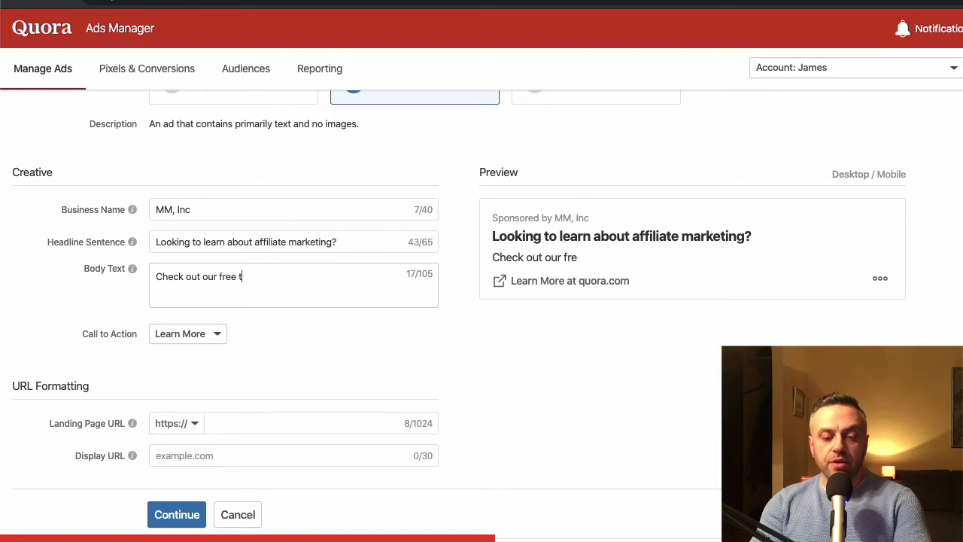
type("raining on affi")
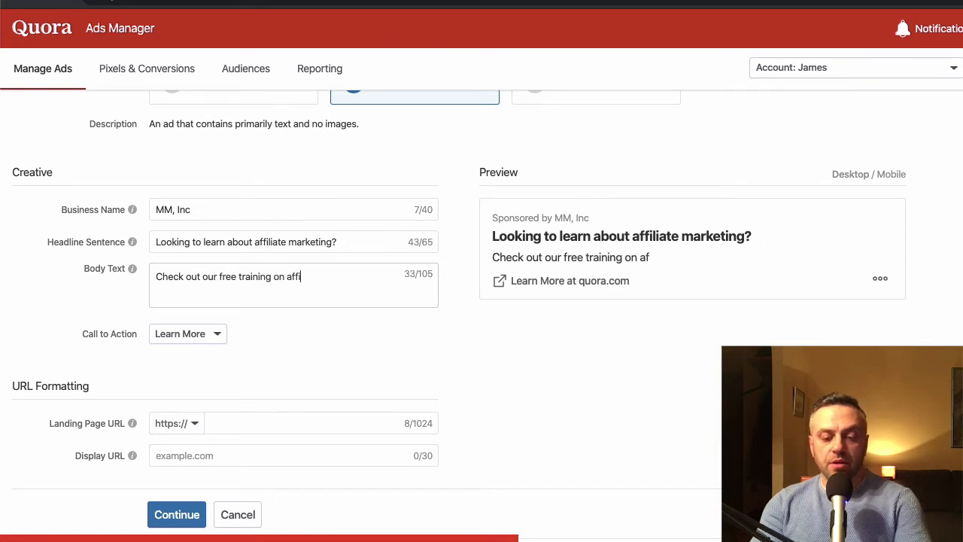
type("liate marketing th")
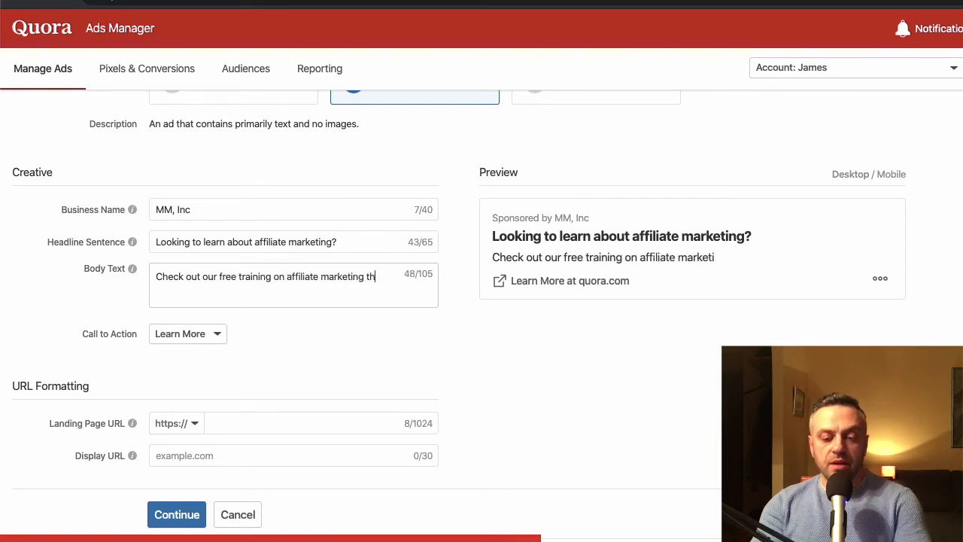
type("at has helped o")
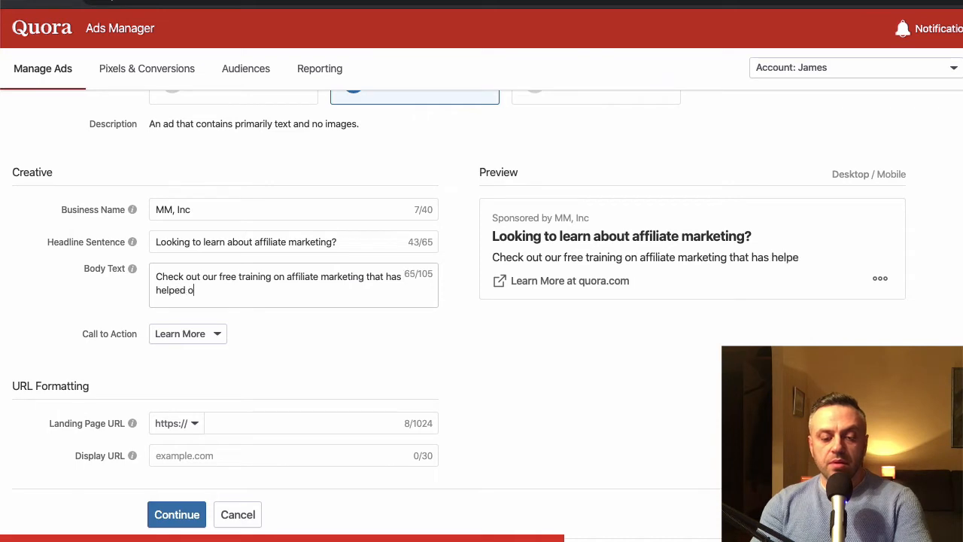
type("ver 500,0")
key("BackSpace")
type(",0")
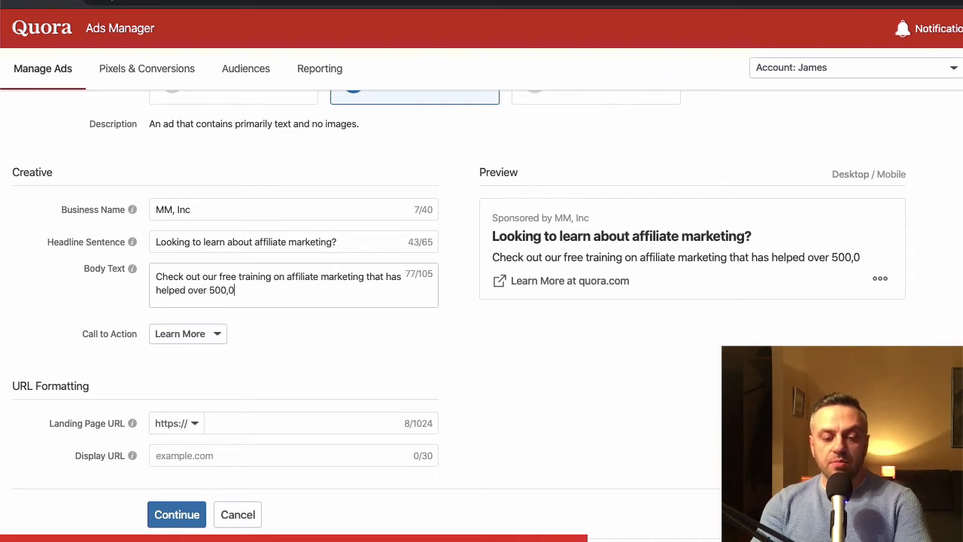
type("00 people like your")
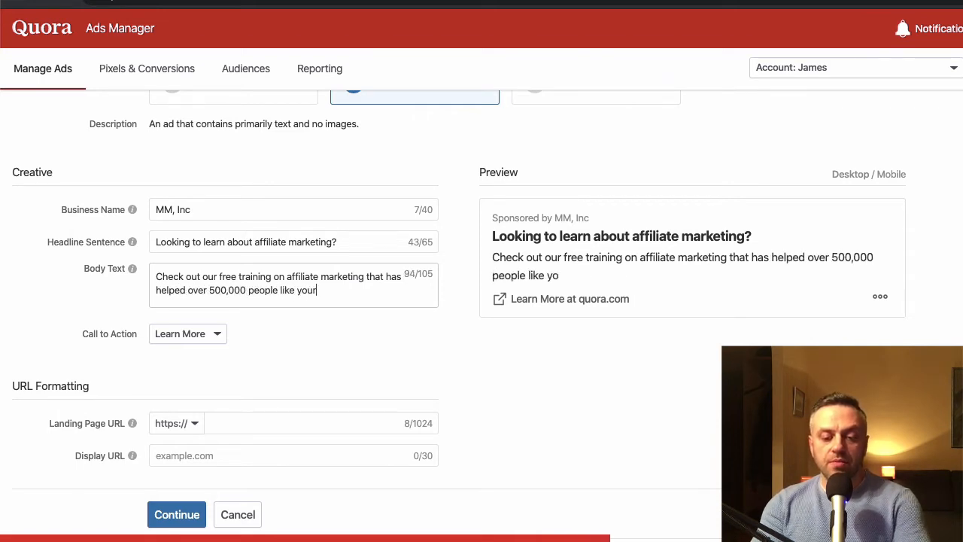
type("self.")
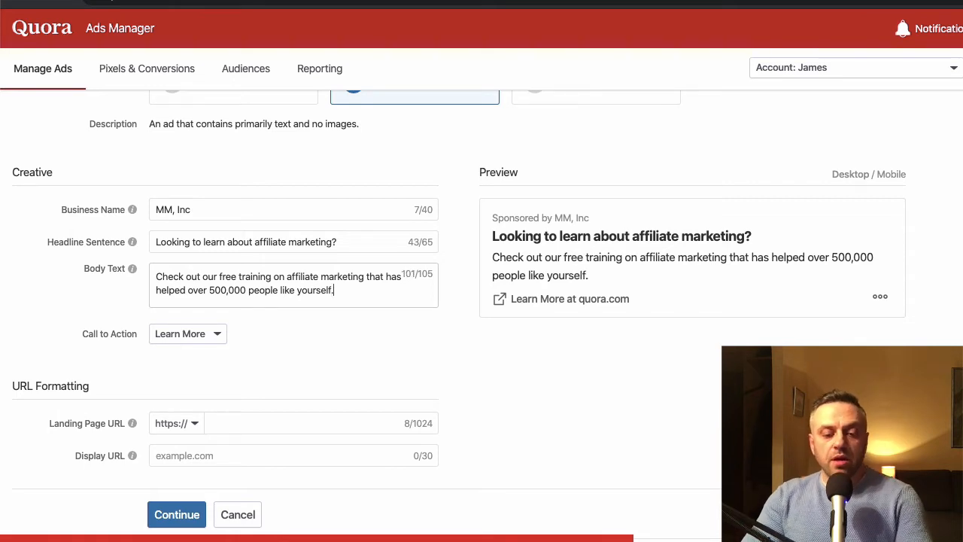
- Choose Learn More as the ad's call to action and review the ad form's settings
left_click(186, 338)
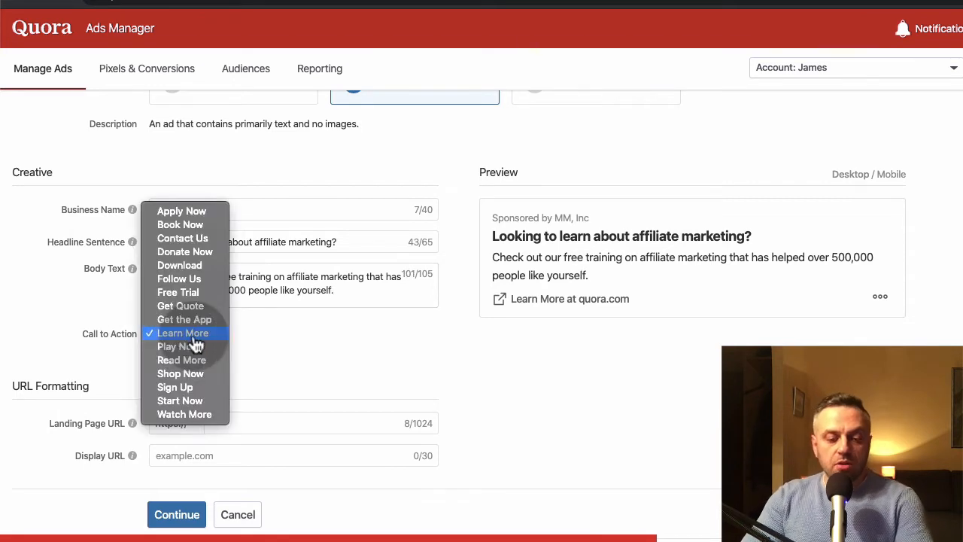
left_click(193, 339)
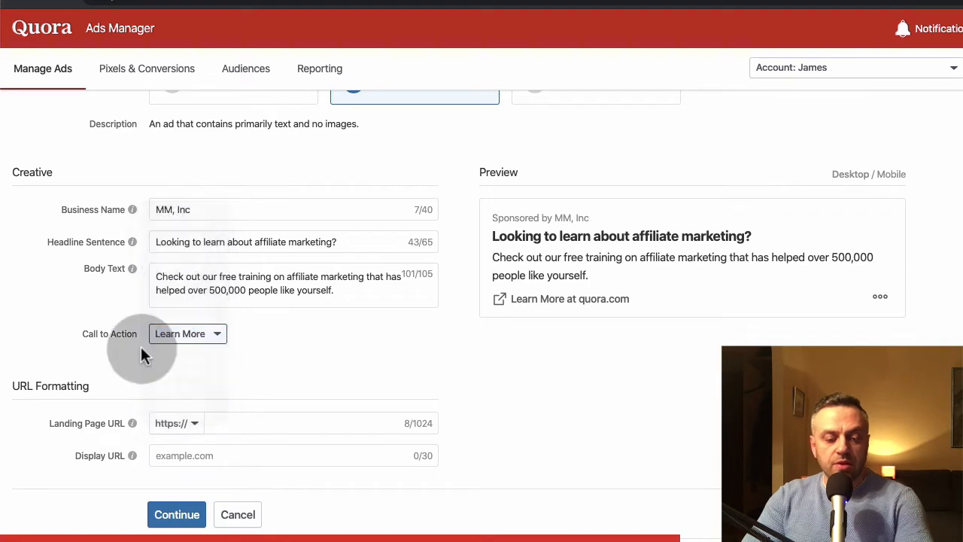
scroll(121, 354, "down", 1)
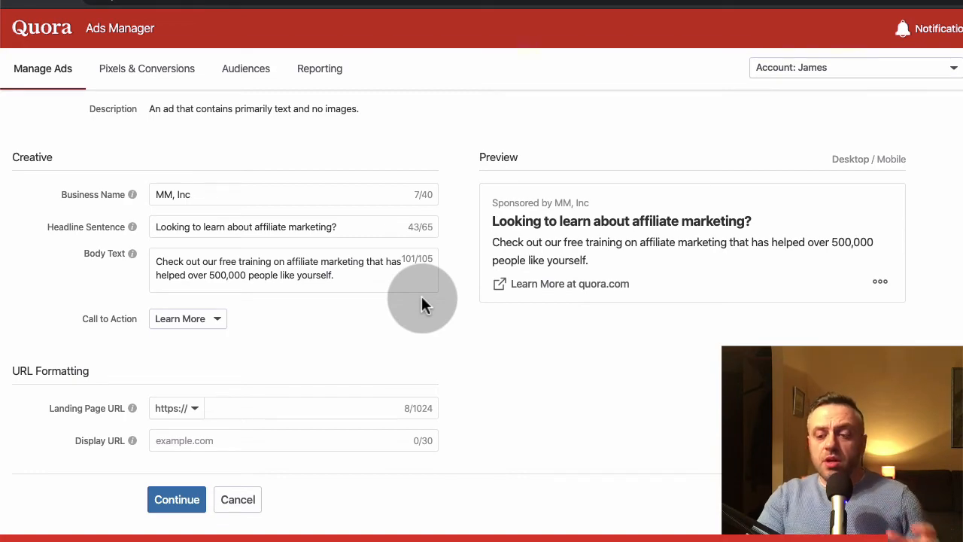
scroll(422, 301, "up", 3)
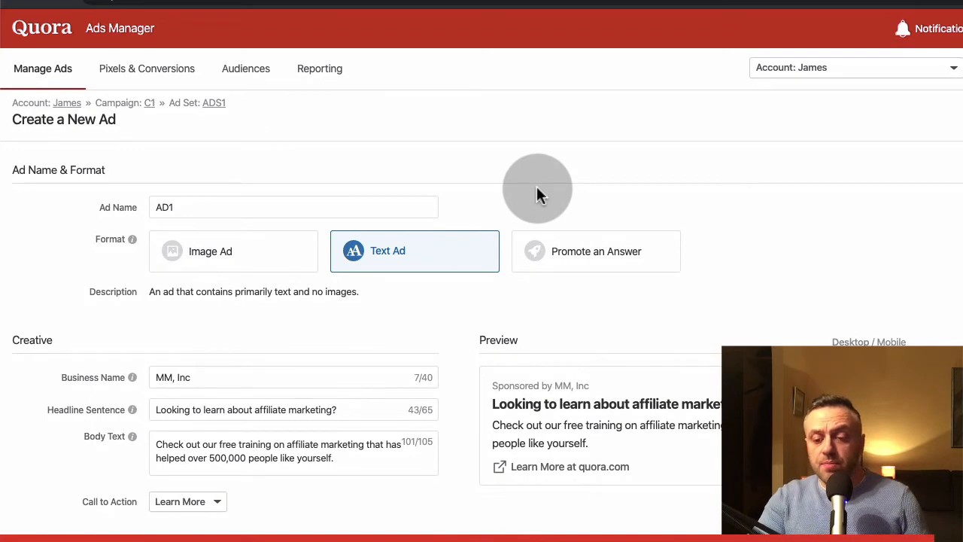
scroll(537, 186, "down", 3)
scroll(375, 325, "up", 1)
scroll(375, 333, "up", 3)
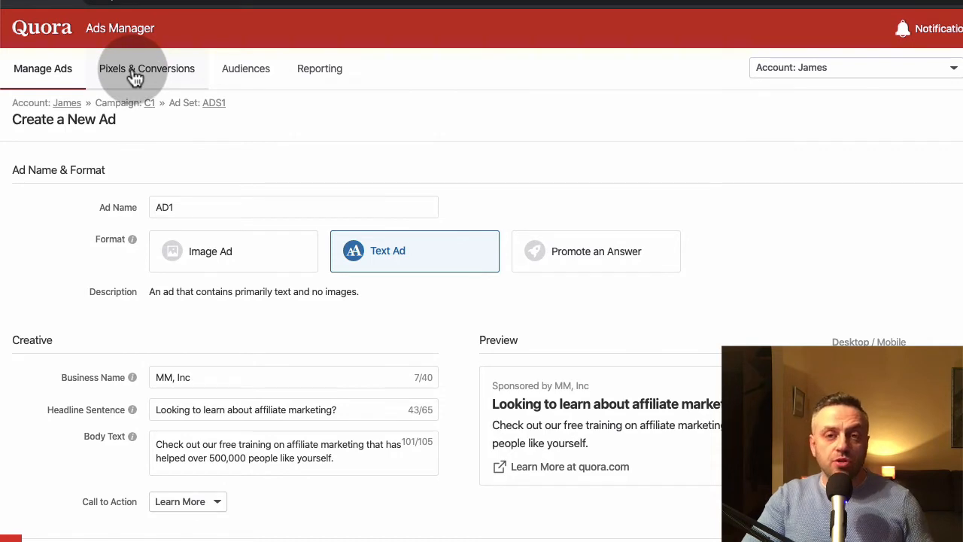
- Examine the manual and partner installation options for the Quora Pixel, leaving the pixel setup without installing it
left_click(134, 78)
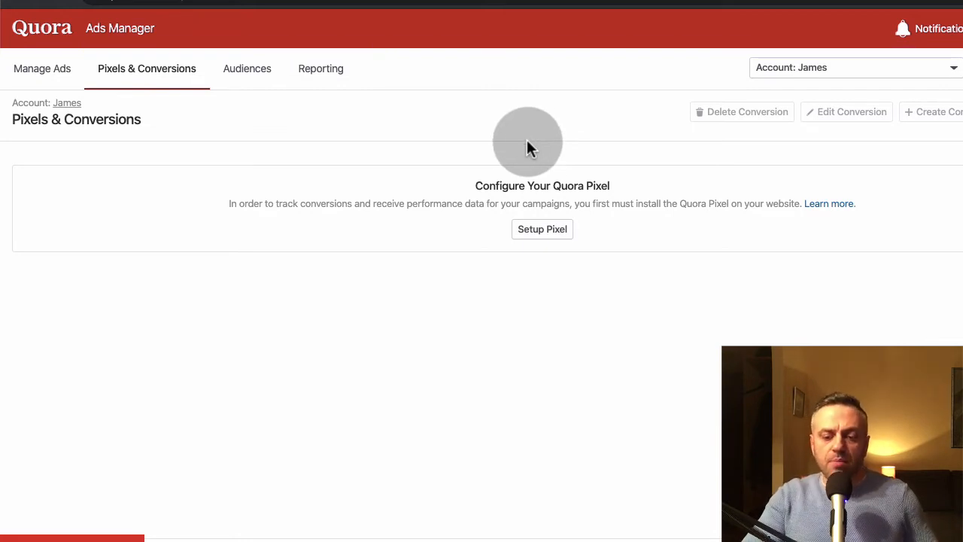
left_click(555, 233)
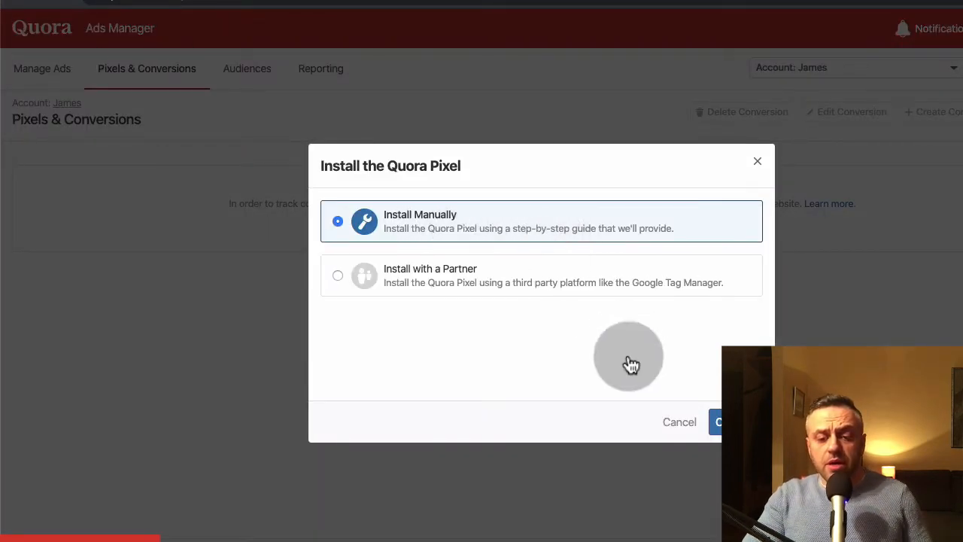
key("Escape")
left_click(552, 236)
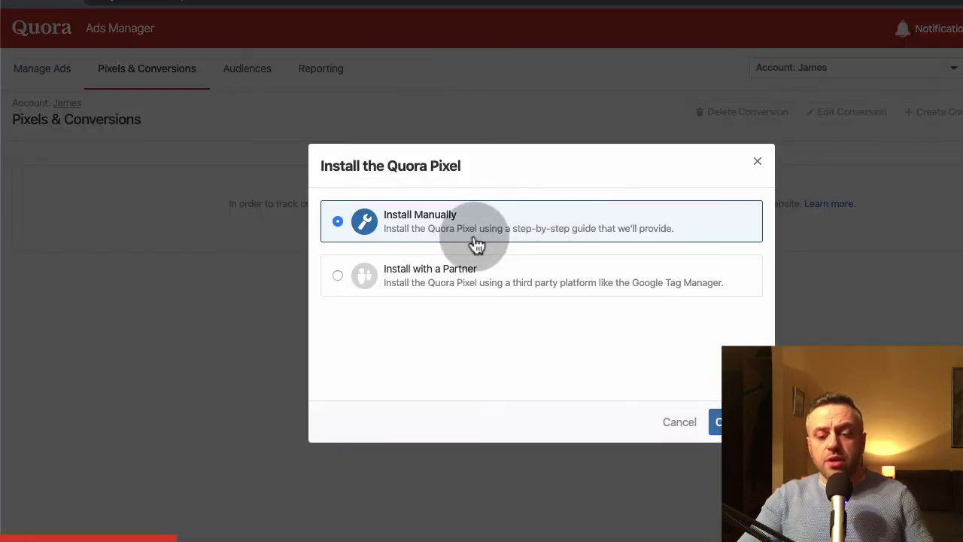
left_click(447, 280)
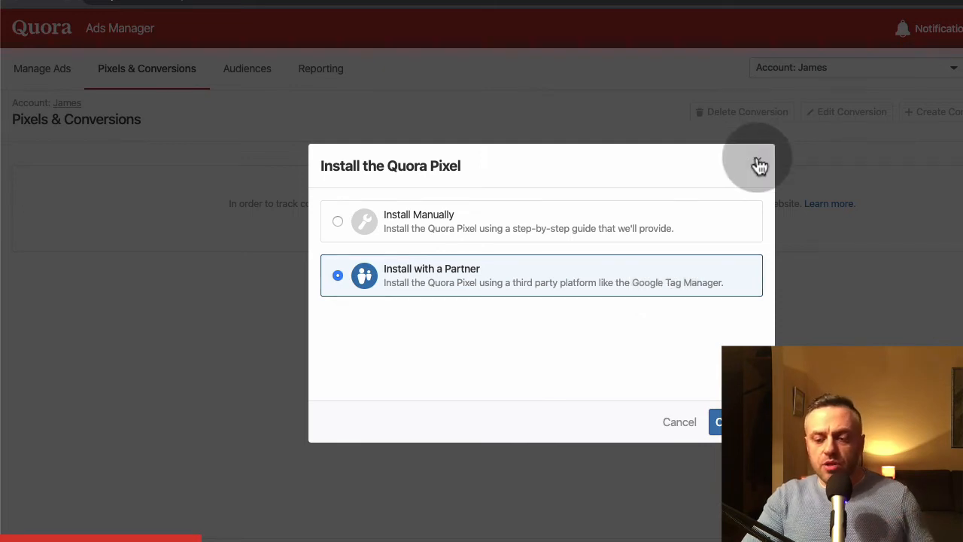
left_click(757, 161)
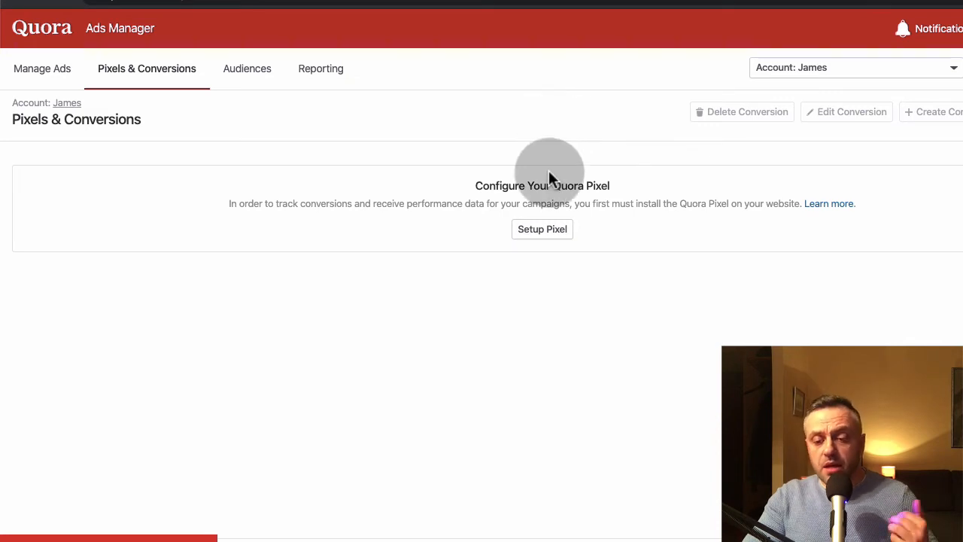
left_click(534, 236)
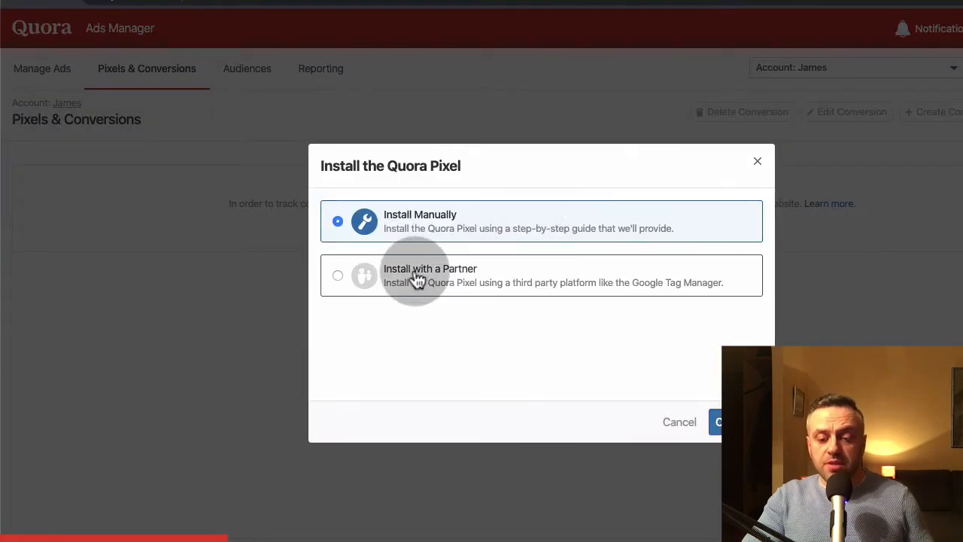
left_click(759, 164)
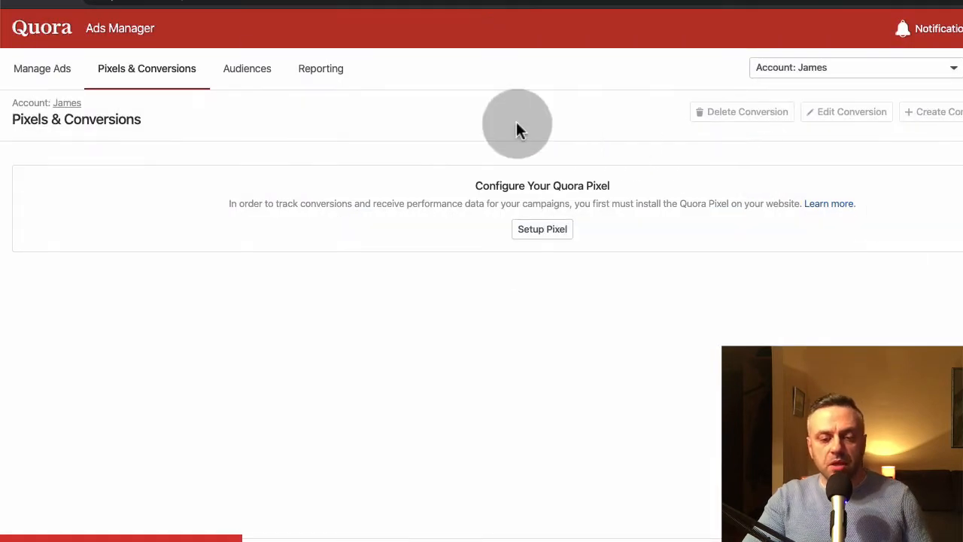
- Start creating an audience, look at the List Match type, and continue with Website Traffic as the audience type
left_click(262, 78)
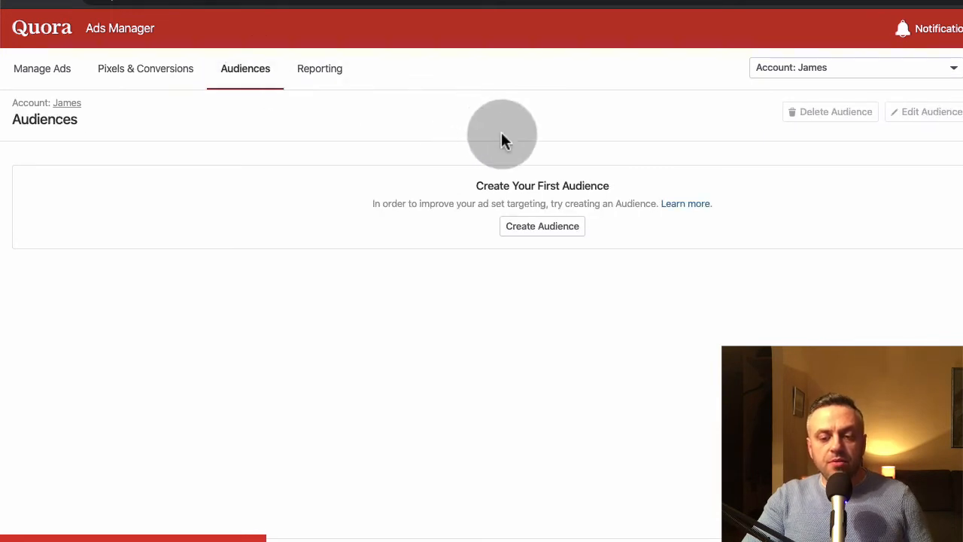
left_click(556, 228)
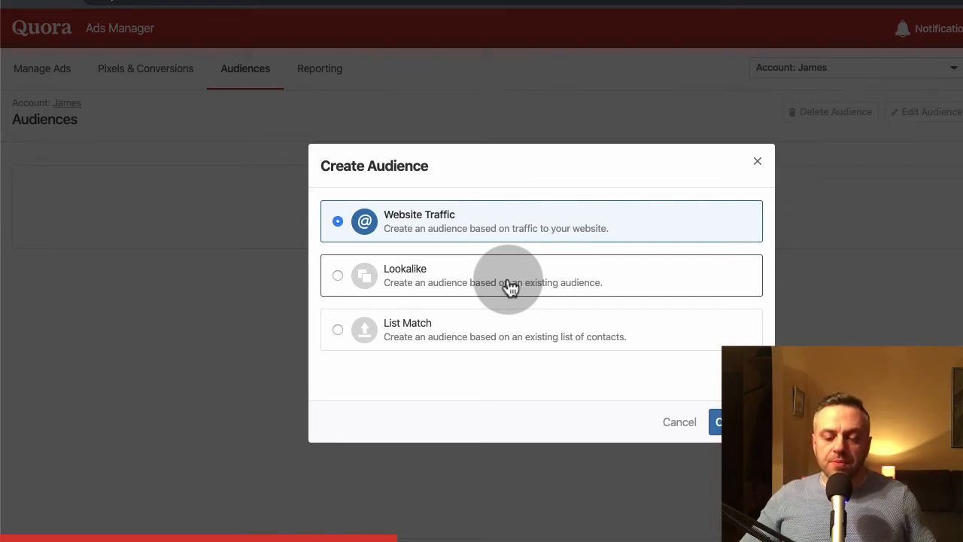
left_click(496, 344)
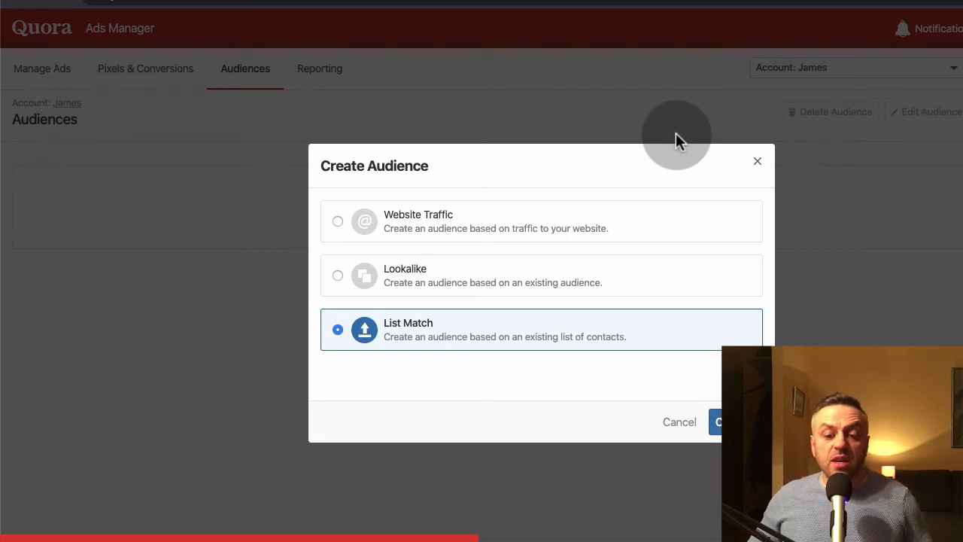
left_click(555, 223)
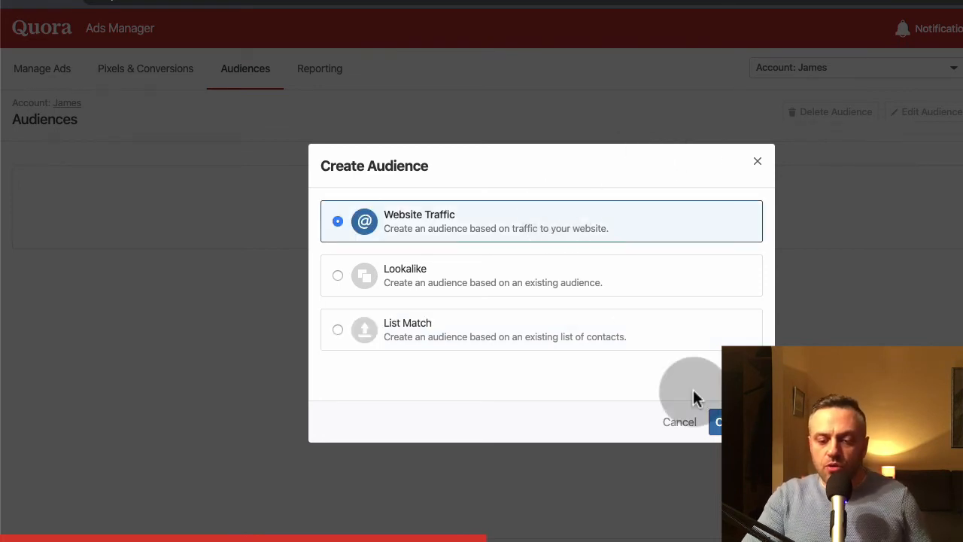
left_click(722, 423)
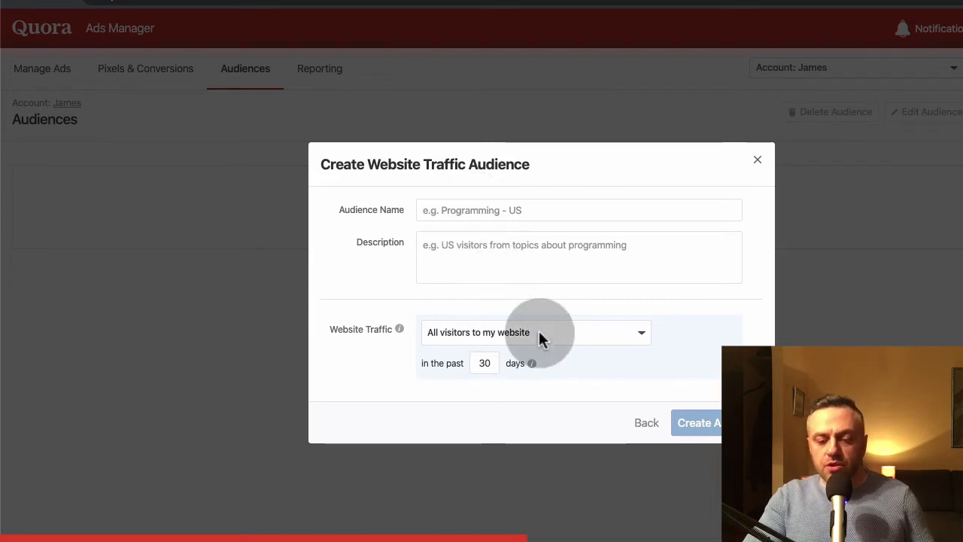
- Examine the website traffic audience's visitor options, including visitors to specific pages, and close the form without creating an audience
left_click(503, 334)
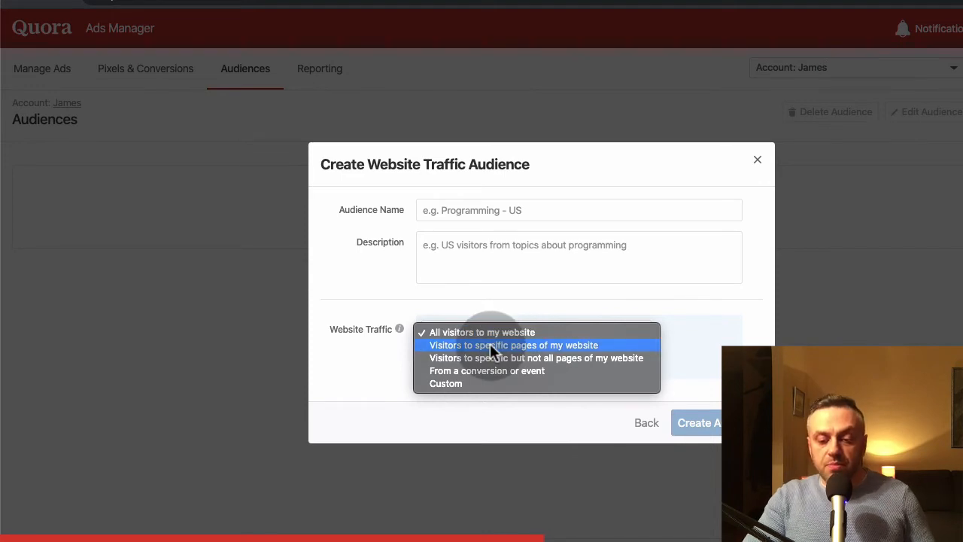
left_click(497, 346)
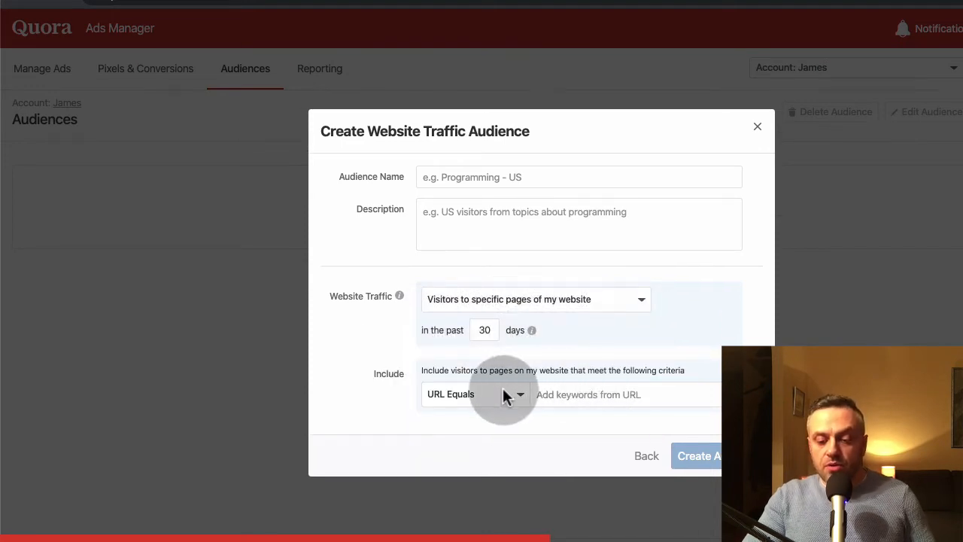
left_click(540, 300)
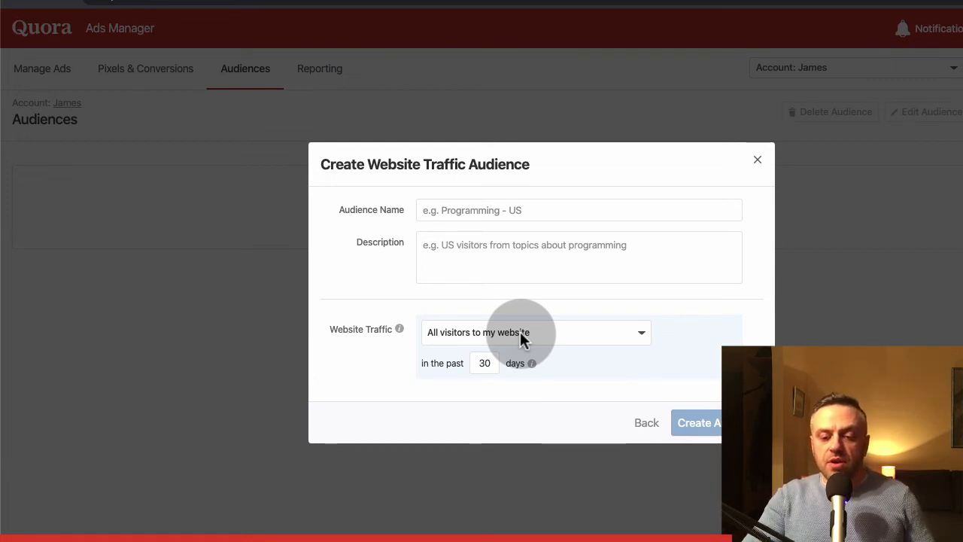
left_click(524, 335)
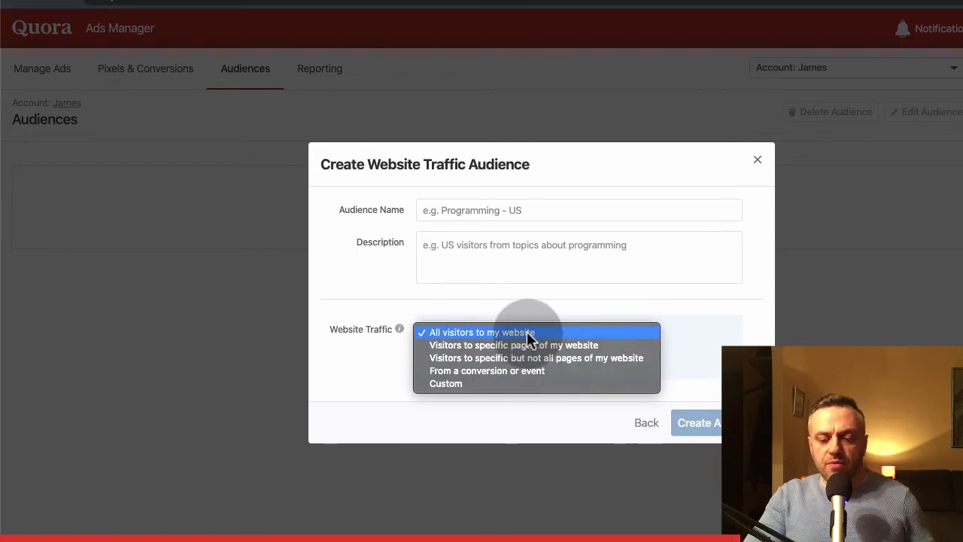
left_click(508, 331)
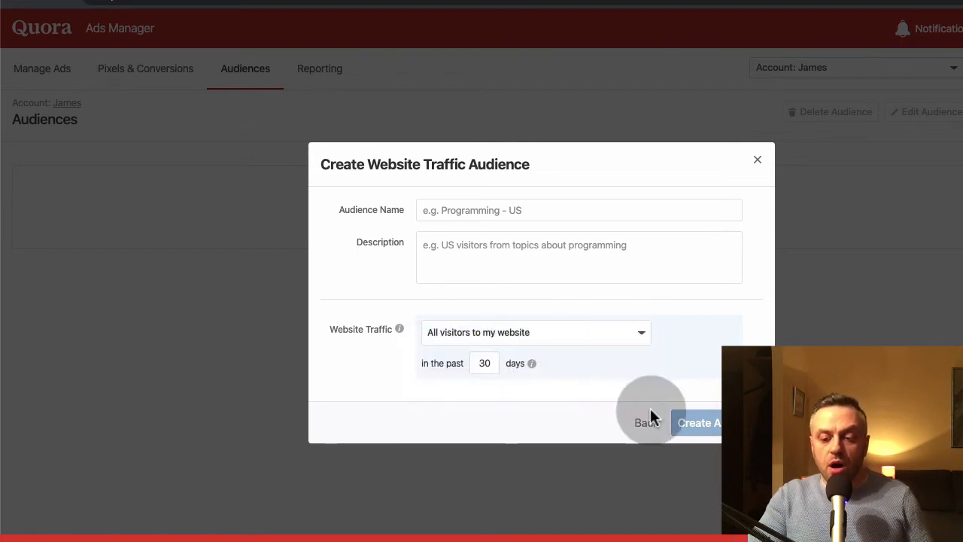
left_click(758, 159)
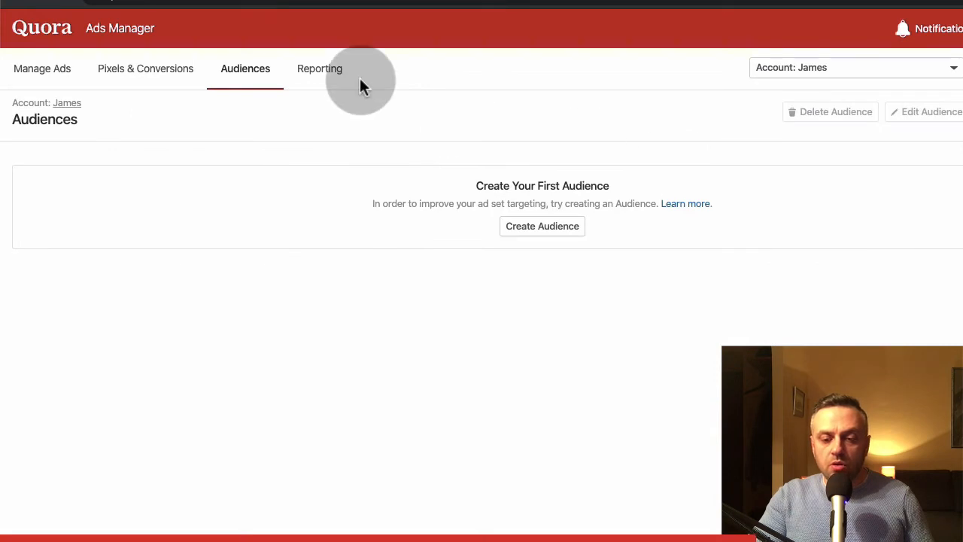
- Look at the settings for creating a performance report and close the form without creating one
left_click(328, 75)
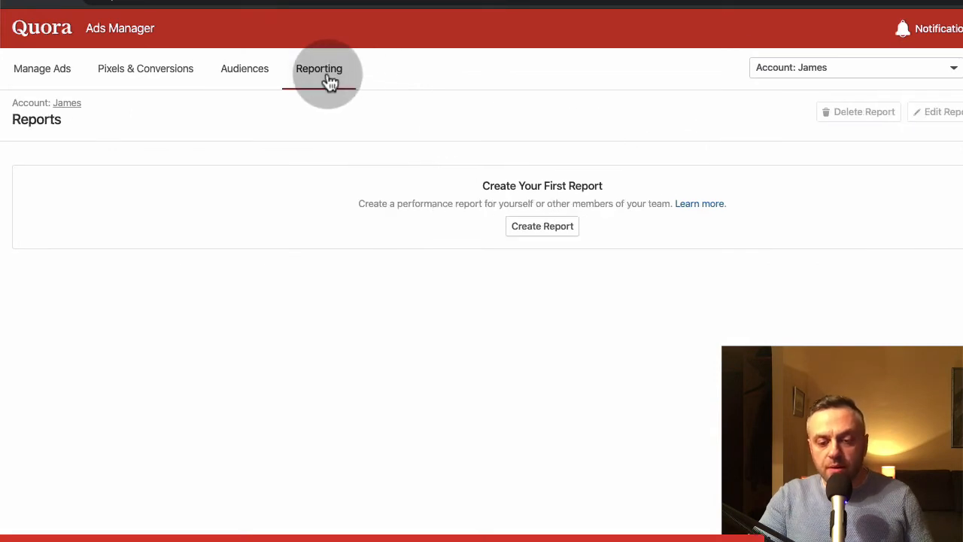
left_click(542, 224)
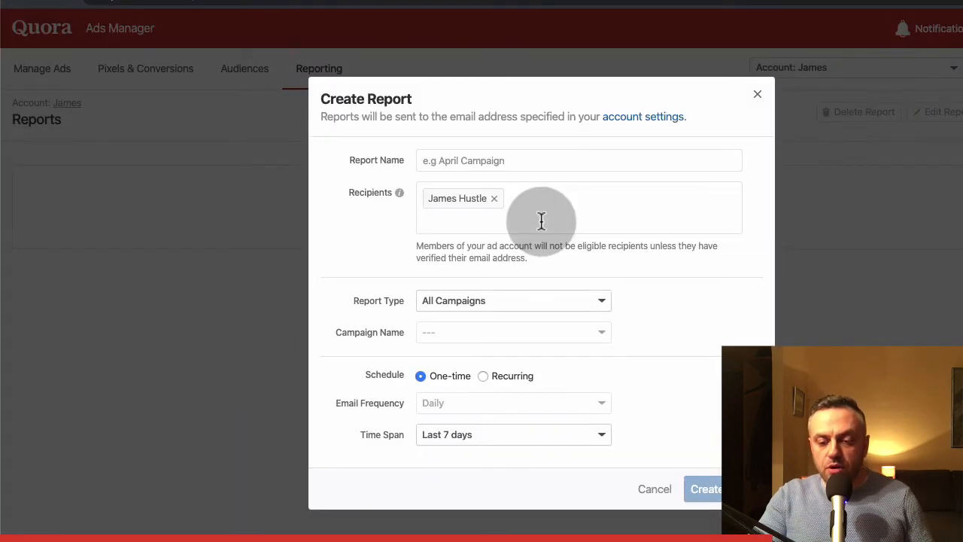
left_click(758, 97)
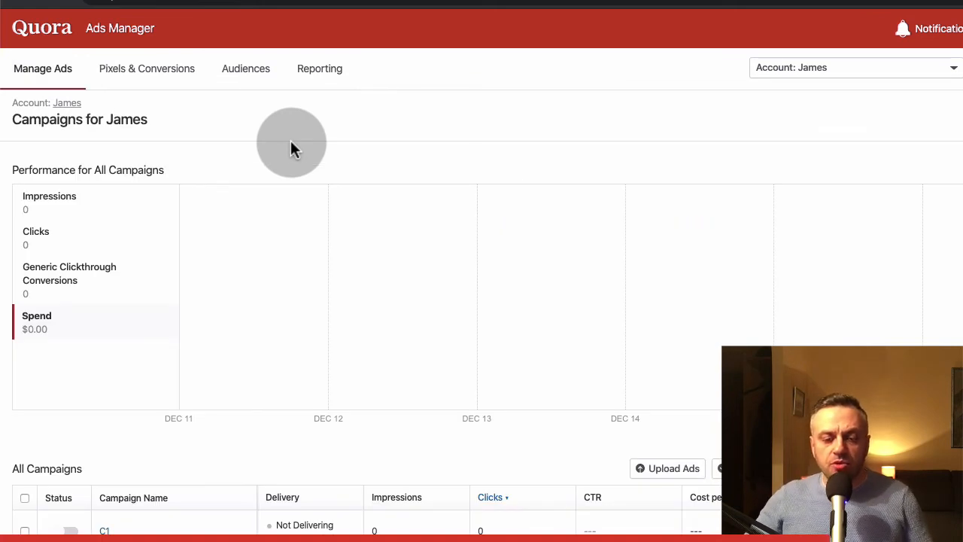
scroll(292, 149, "down", 3)
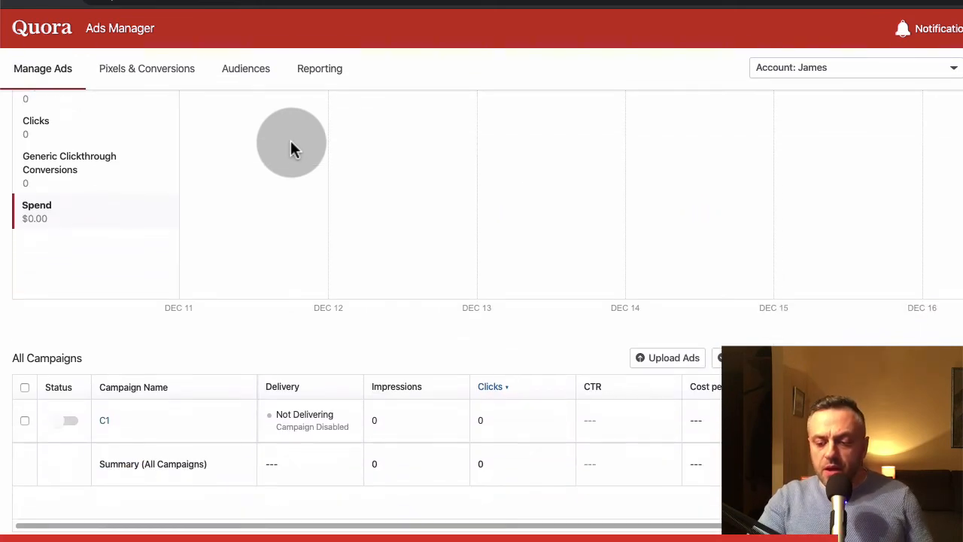
scroll(292, 148, "up", 3)
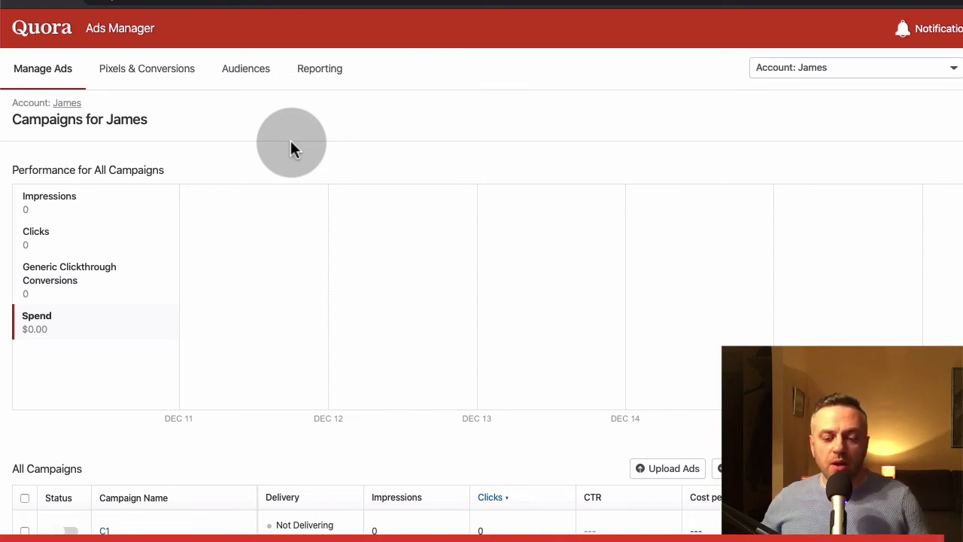
scroll(291, 147, "down", 3)
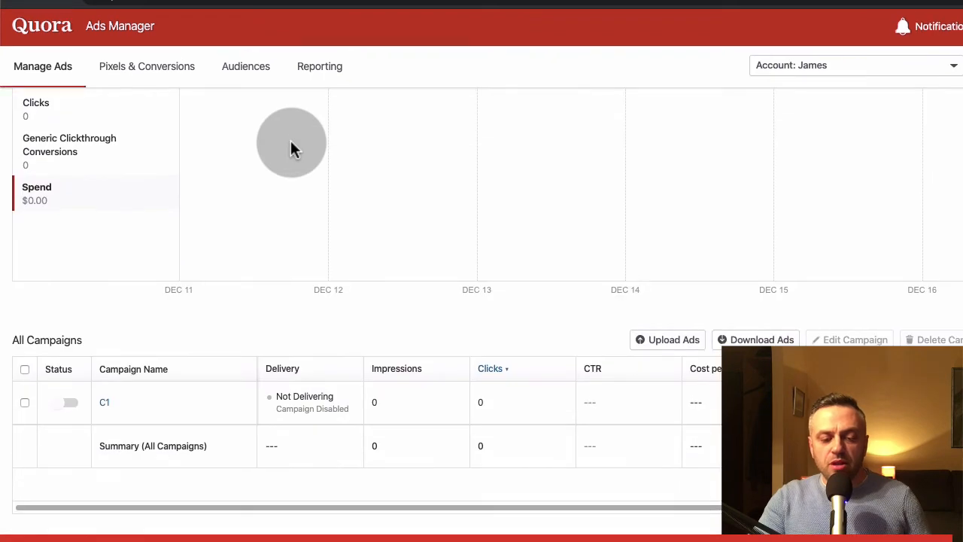
scroll(291, 146, "up", 3)
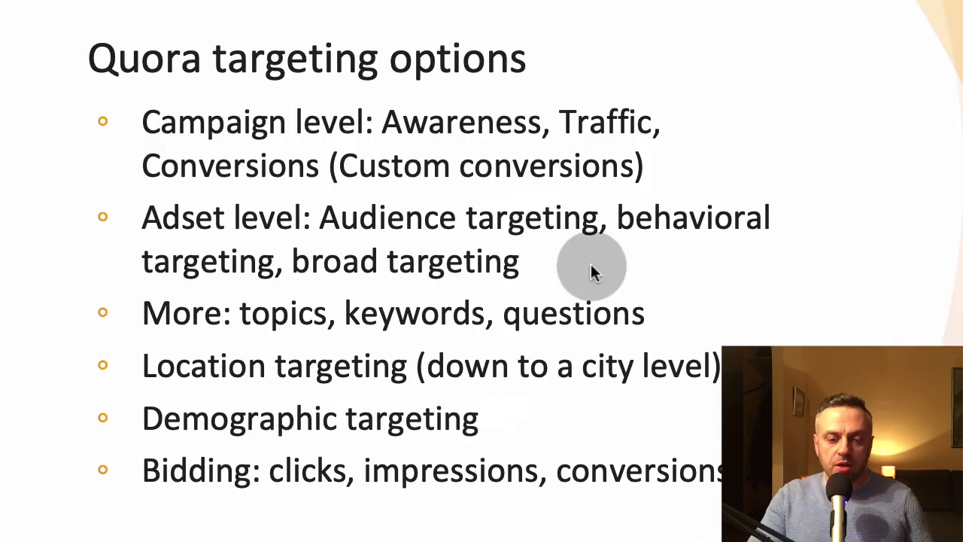
key("Right")
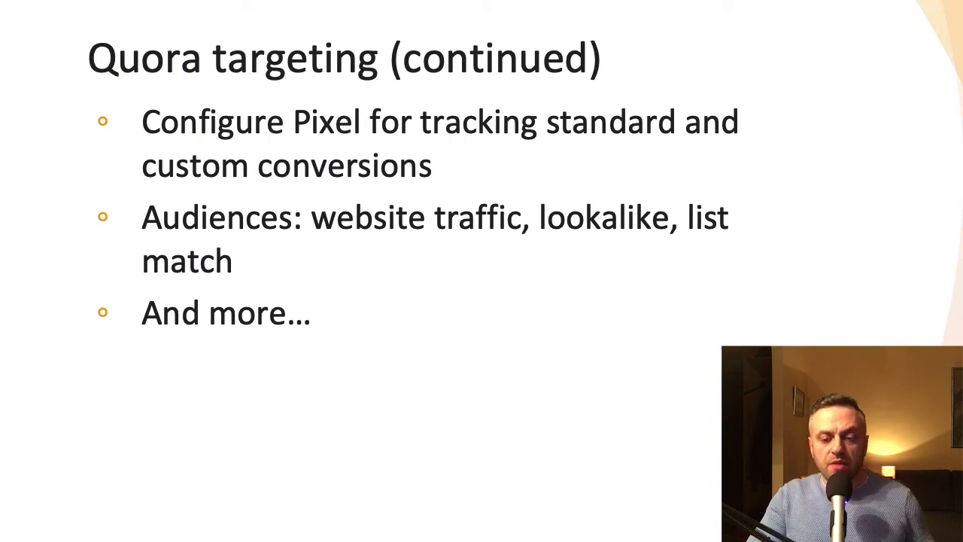
key("Right")
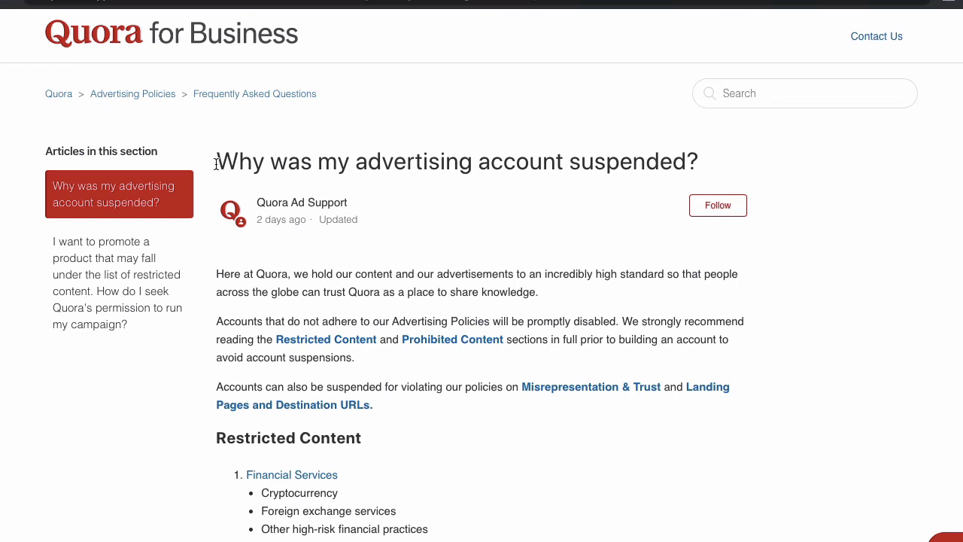
- Examine Quora's article on suspended advertising accounts, focusing on affiliate links as landing pages under Additional Prohibited Content
left_click_drag(215, 161, 734, 167)
scroll(538, 240, "down", 8)
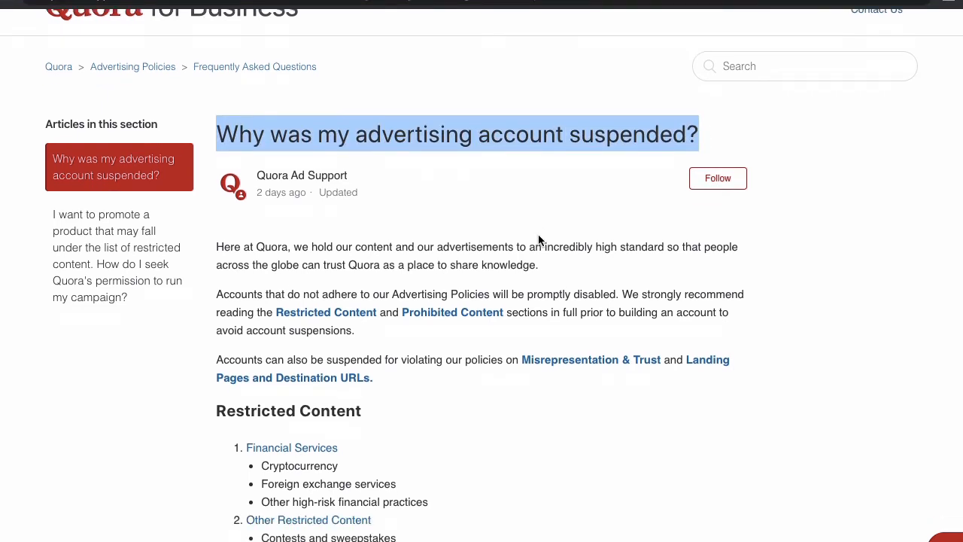
scroll(538, 240, "down", 4)
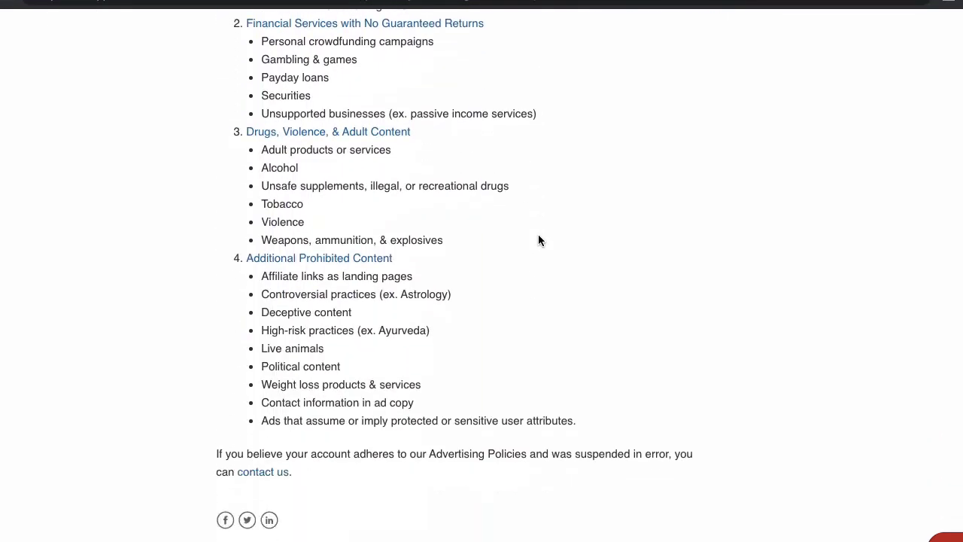
scroll(539, 240, "up", 1)
scroll(527, 242, "up", 1)
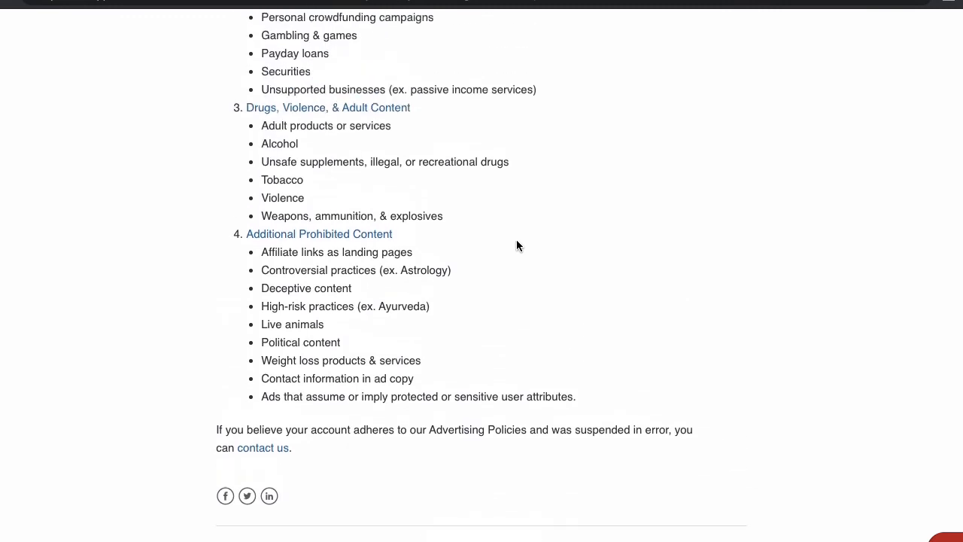
left_click_drag(426, 257, 258, 255)
left_click_drag(418, 234, 241, 235)
left_click(241, 234)
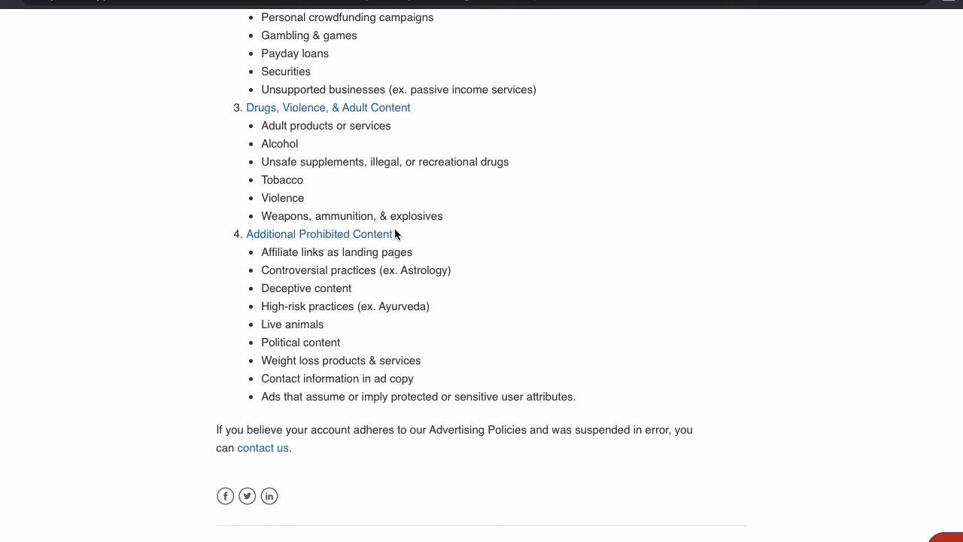